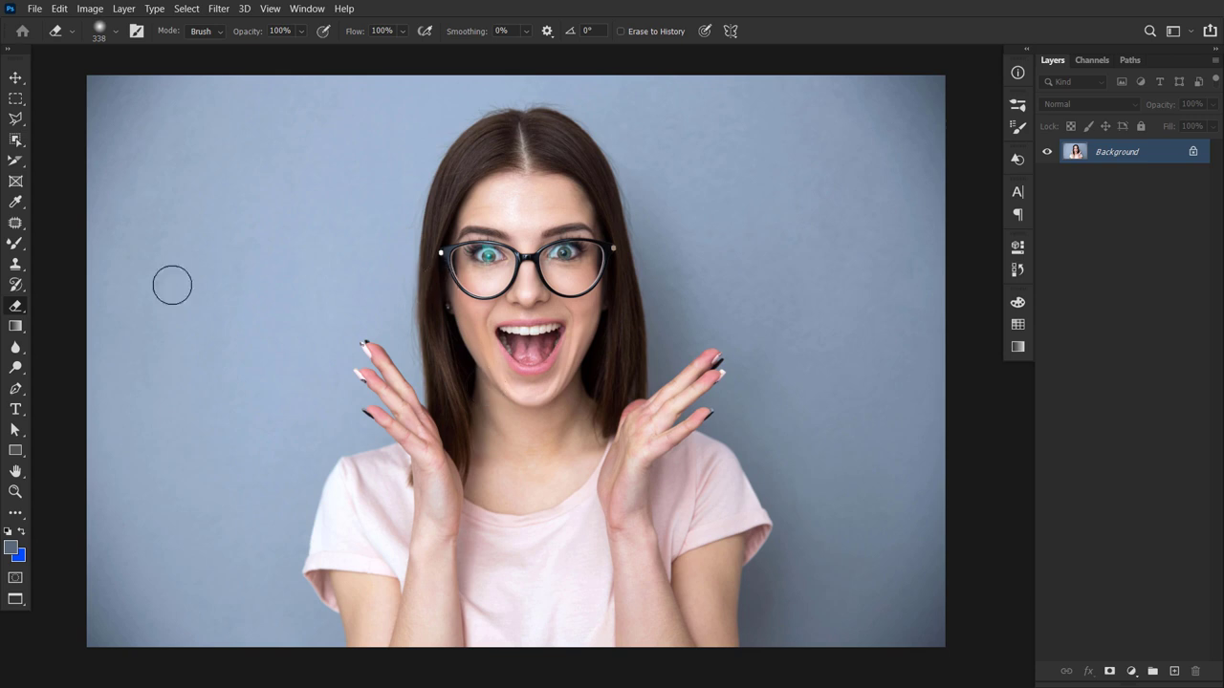
- Select the standard Eraser Tool from the eraser flyout
right_click(17, 310)
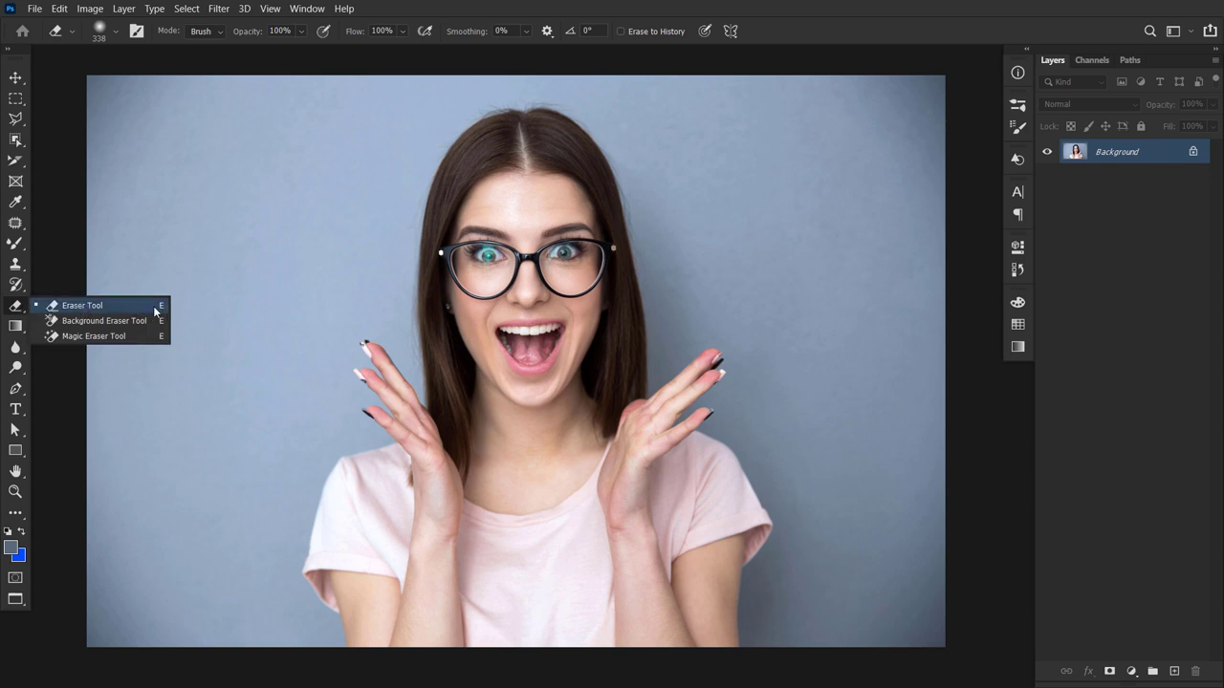
click(155, 311)
right_click(21, 314)
click(79, 308)
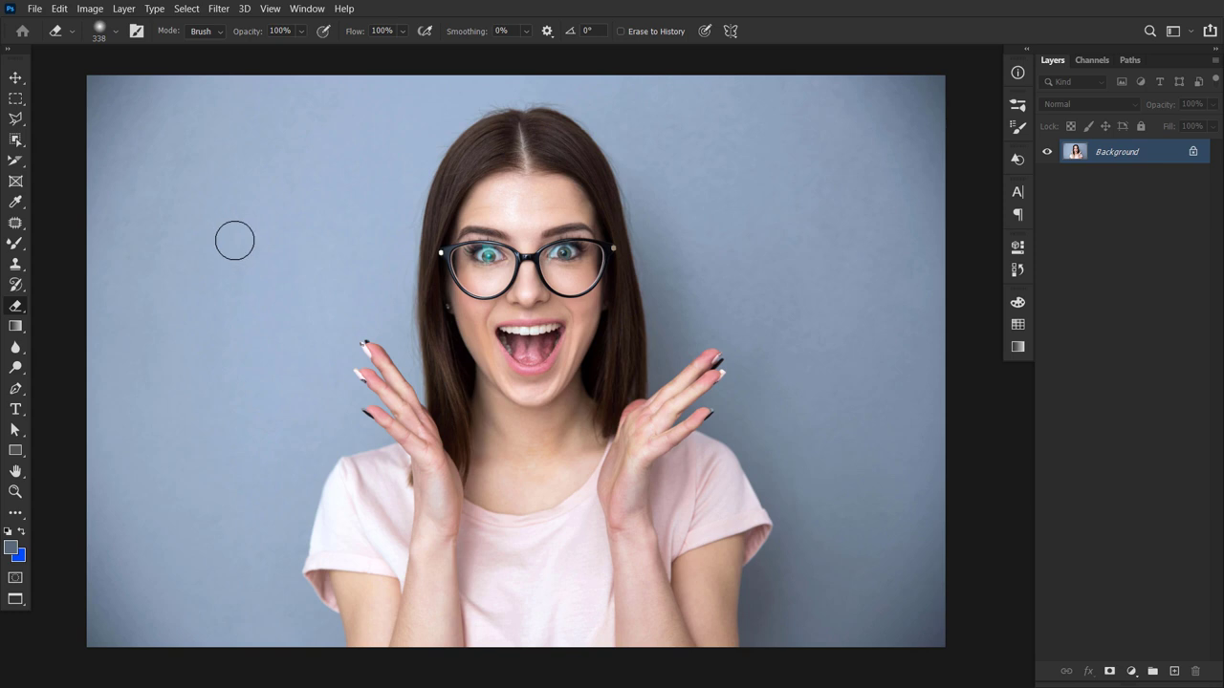
- Pick the General Brushes Soft Round tip for the eraser, sized 196 px with 0% hardness
right_click(234, 240)
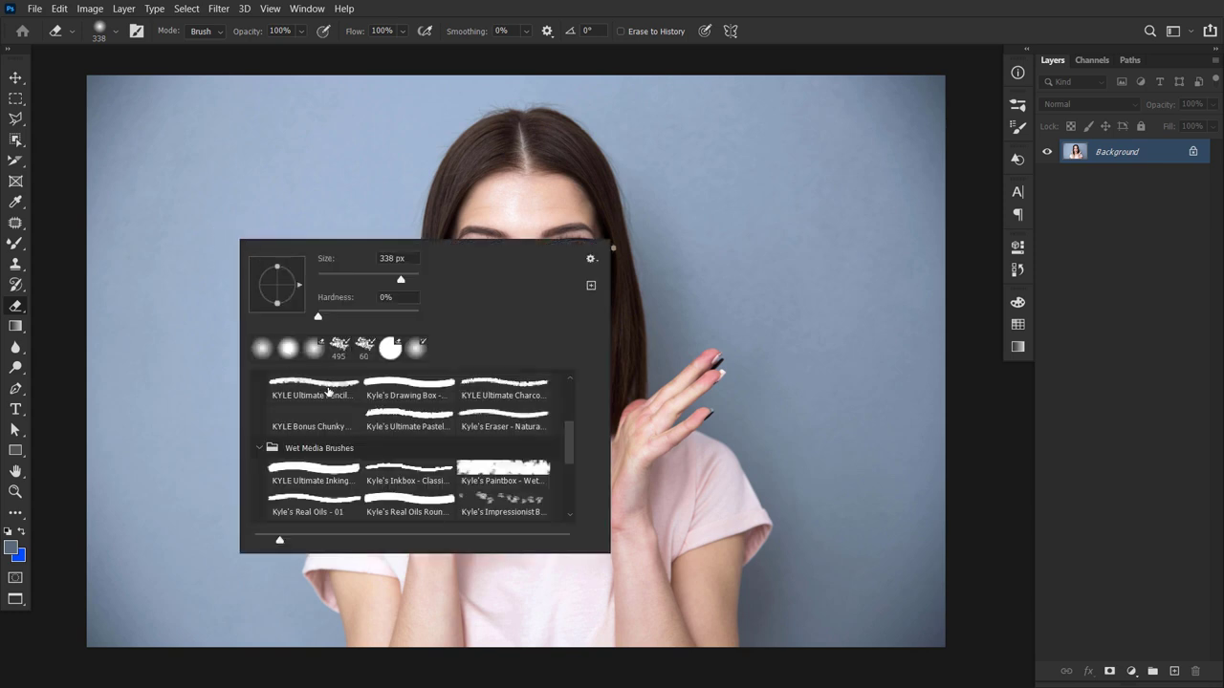
scroll(328, 392, down, 1)
scroll(328, 396, down, 2)
scroll(325, 411, down, 1)
scroll(308, 413, up, 4)
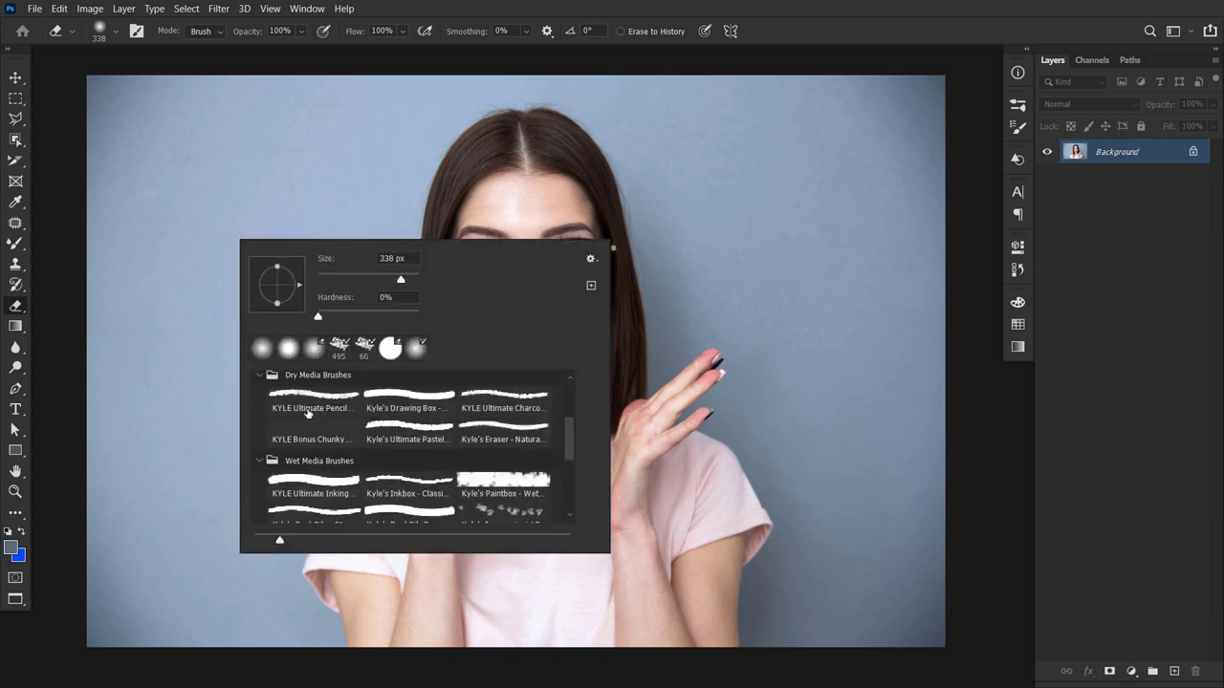
scroll(306, 411, up, 3)
scroll(296, 406, up, 2)
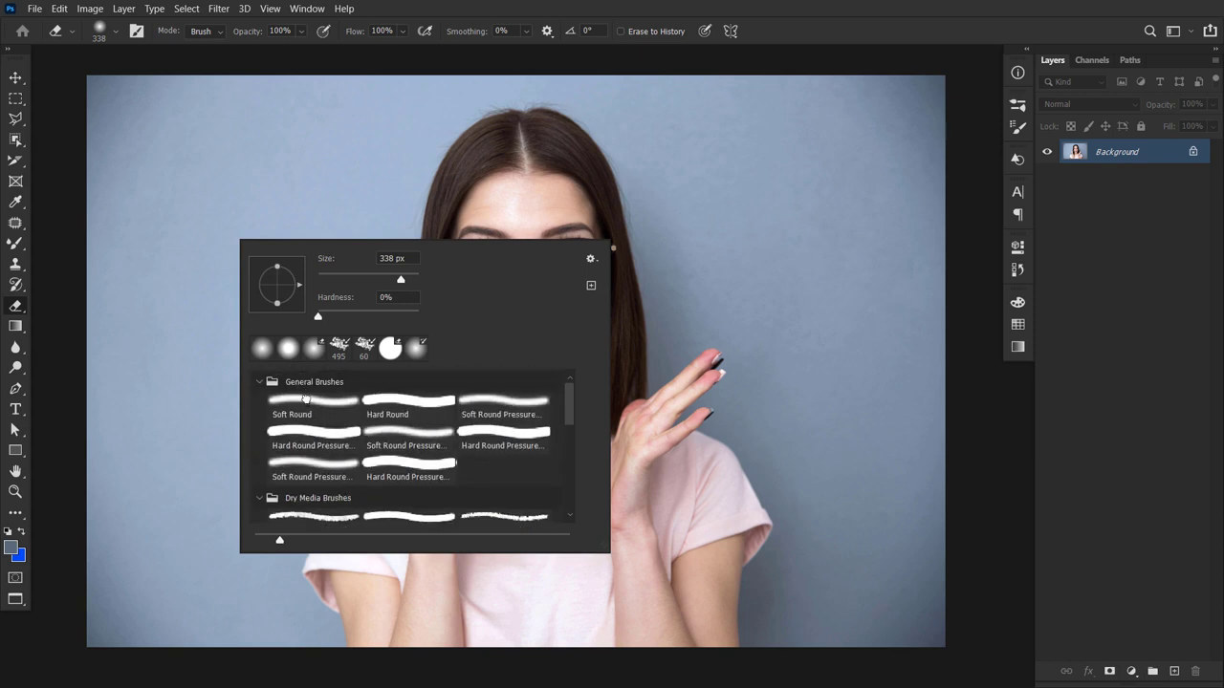
click(284, 400)
drag(358, 276, 352, 280)
drag(335, 321, 346, 317)
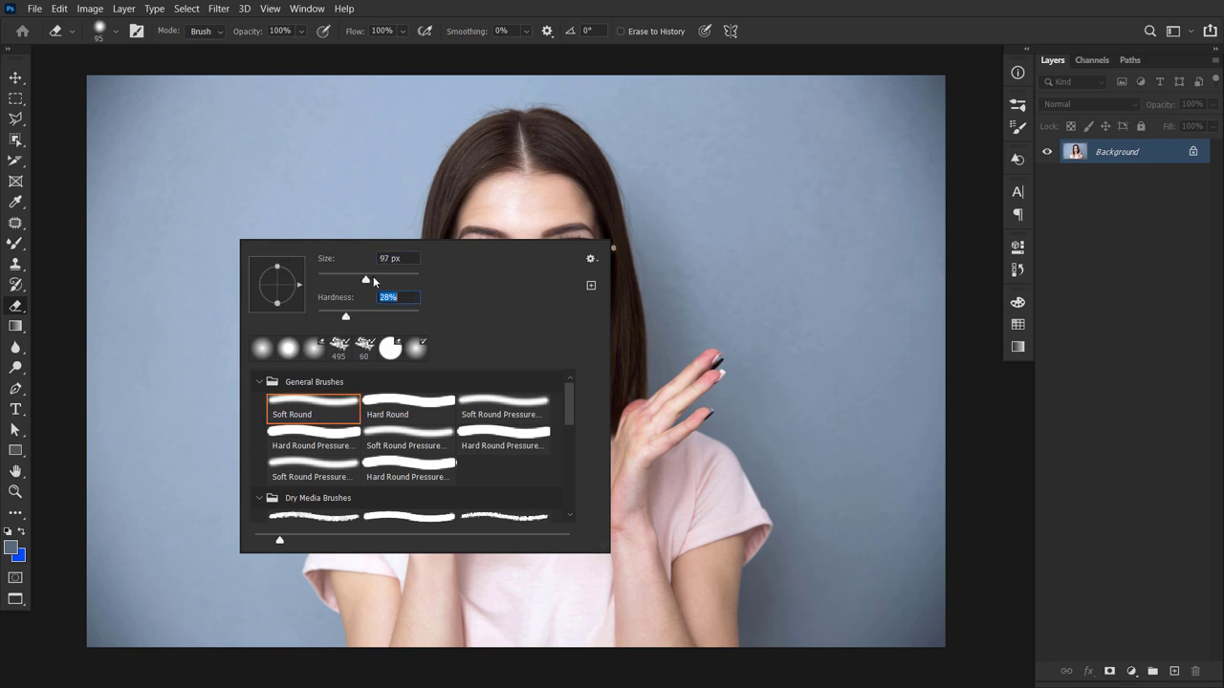
drag(373, 276, 319, 316)
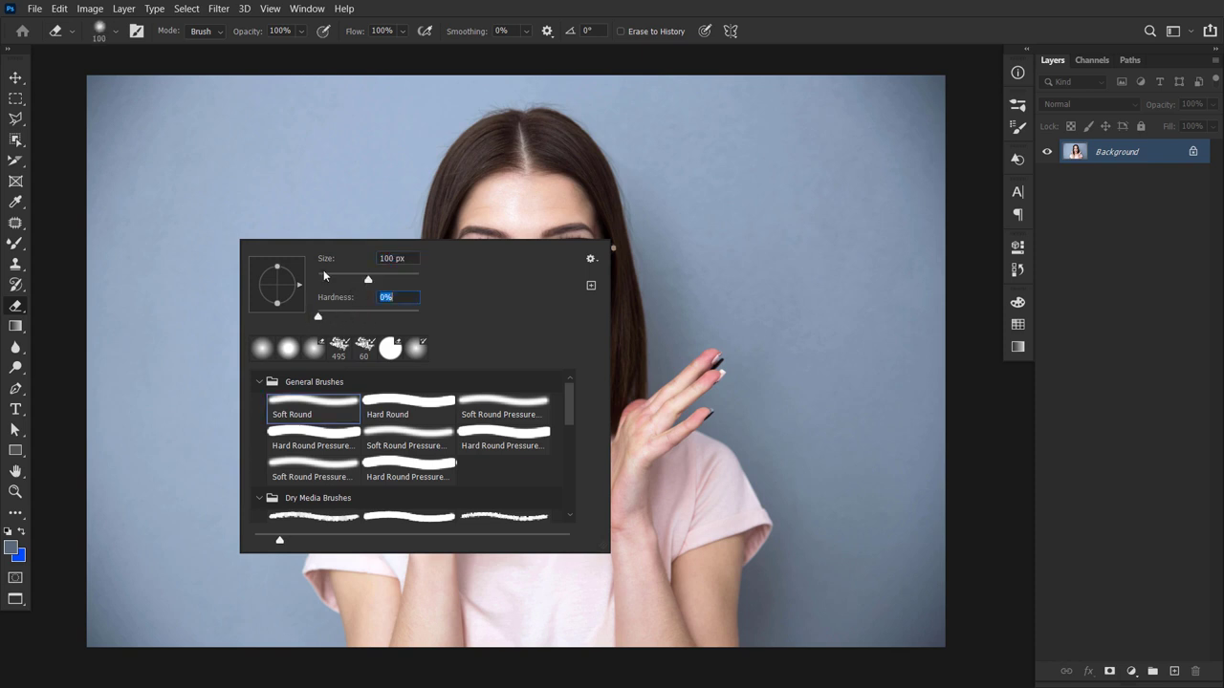
click(319, 191)
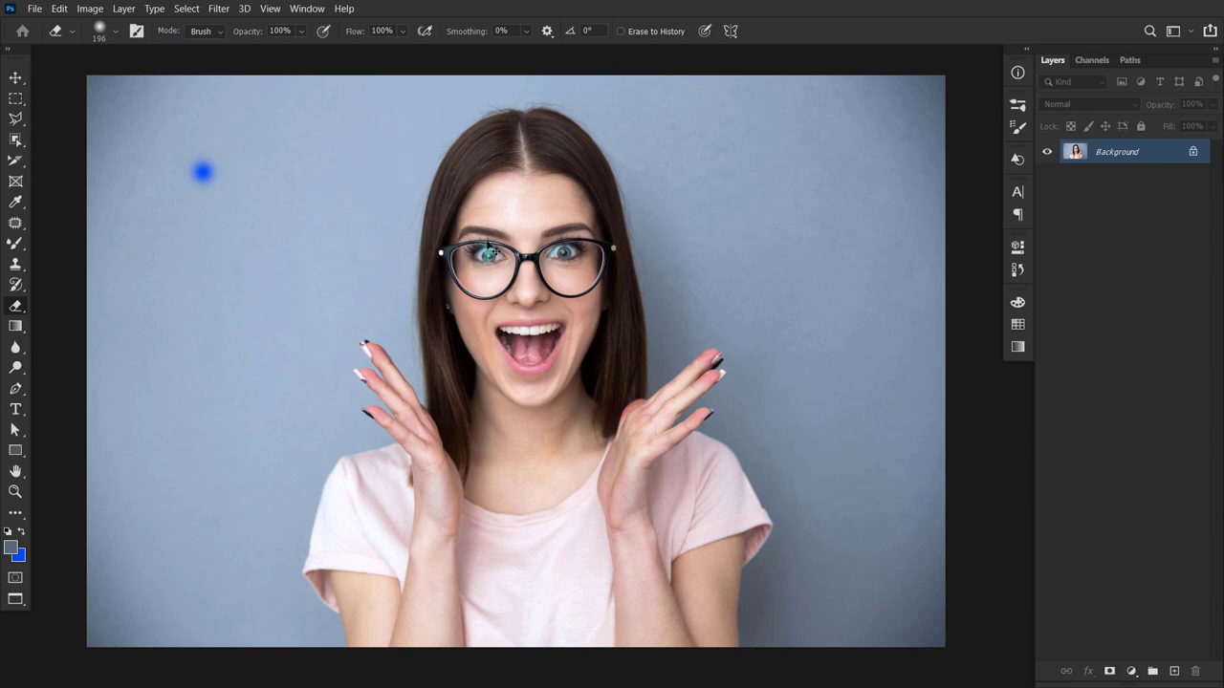
- Undo, duplicate the photo into Layer 1, and hide the original Background layer
key(ctrl+z)
key(ctrl+j)
click(1048, 177)
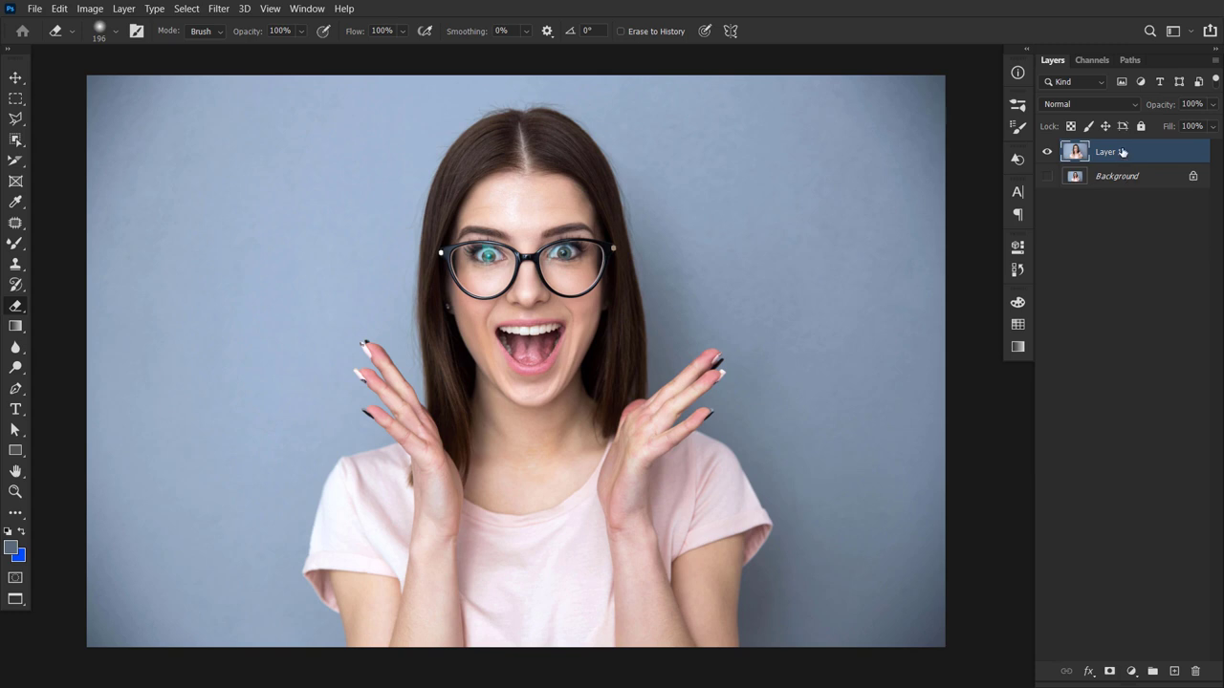
- With a 385 px eraser, erase soft patches across the backdrop and face, then show Background
right_click(196, 195)
click(372, 237)
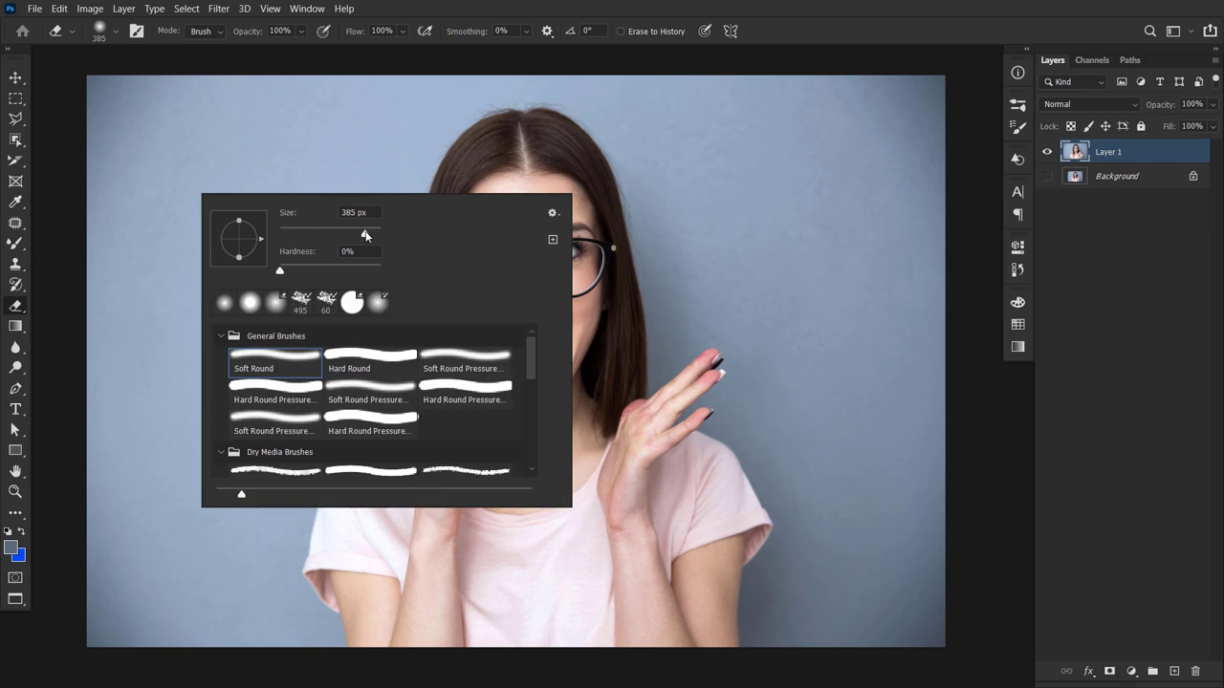
key(Return)
mouse_move(202, 163)
mouse_down()
mouse_move(207, 201)
mouse_move(223, 180)
mouse_move(257, 178)
mouse_move(226, 185)
mouse_move(265, 195)
mouse_move(170, 226)
mouse_move(189, 270)
mouse_move(219, 257)
mouse_move(279, 156)
mouse_move(257, 194)
mouse_move(200, 232)
mouse_move(232, 254)
mouse_move(218, 284)
mouse_up()
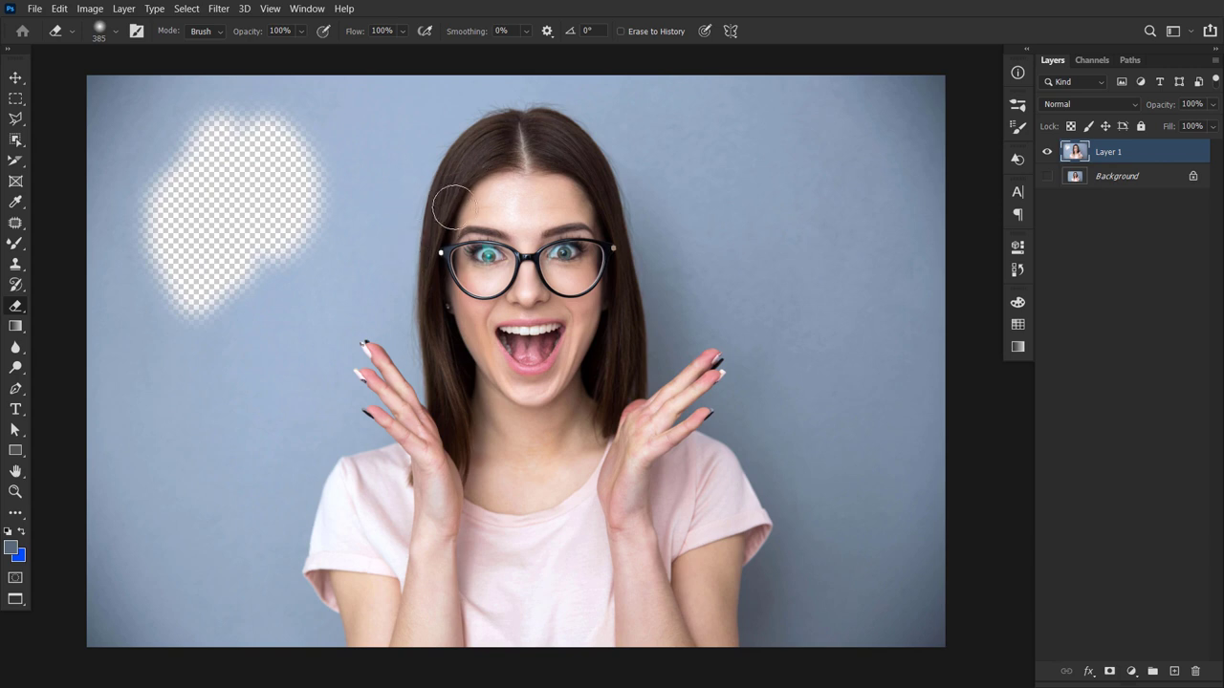
mouse_move(344, 181)
mouse_down()
mouse_move(469, 225)
mouse_move(501, 300)
mouse_move(485, 236)
mouse_move(561, 281)
mouse_move(578, 263)
mouse_up()
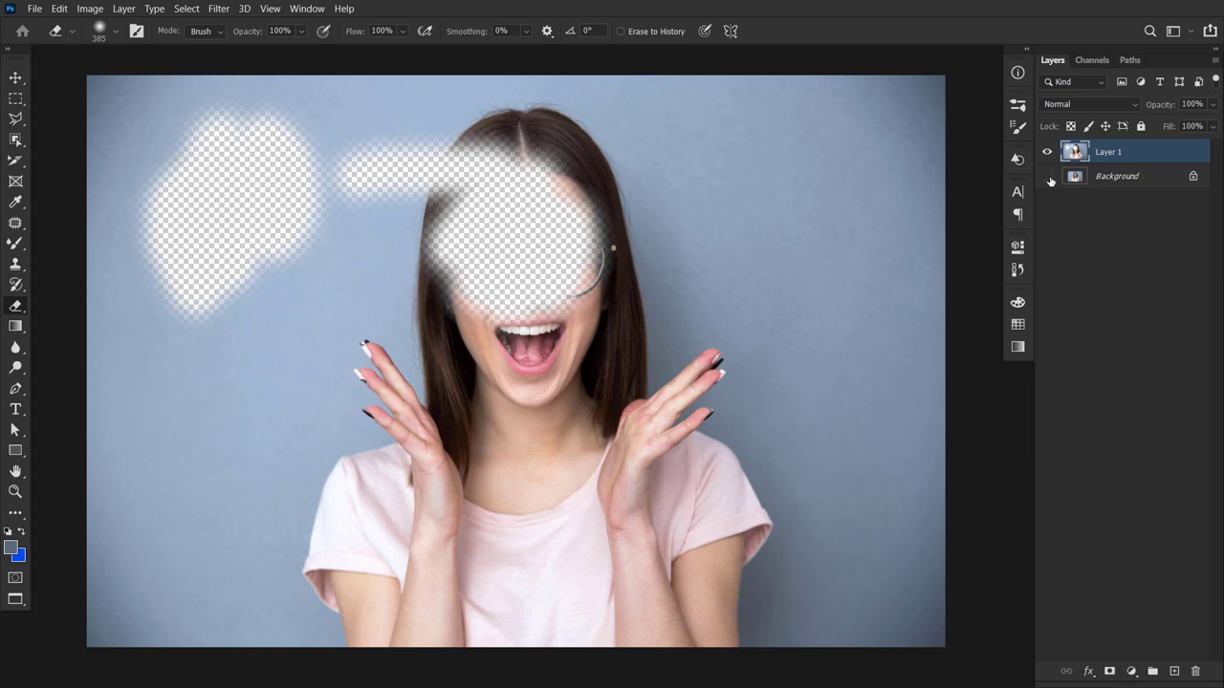
click(1049, 178)
- Add a #ff005a hot pink Solid Color fill layer above Background, beneath Layer 1
click(1048, 177)
click(1048, 177)
click(1095, 180)
click(1131, 672)
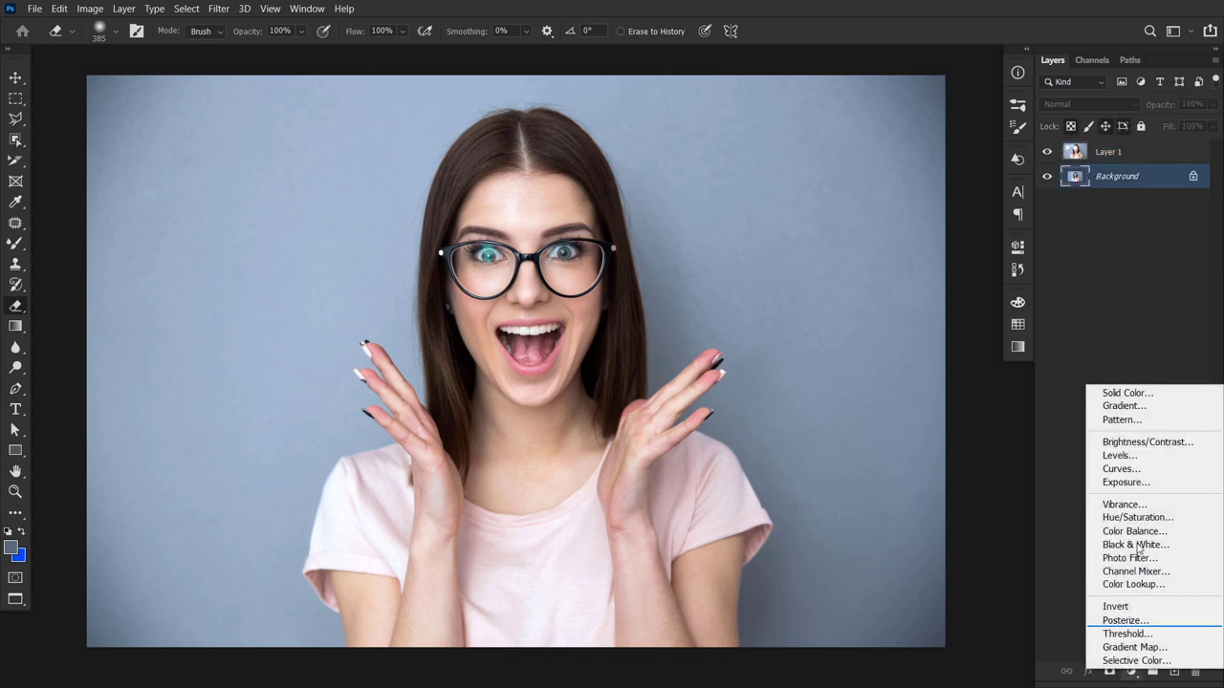
click(1124, 393)
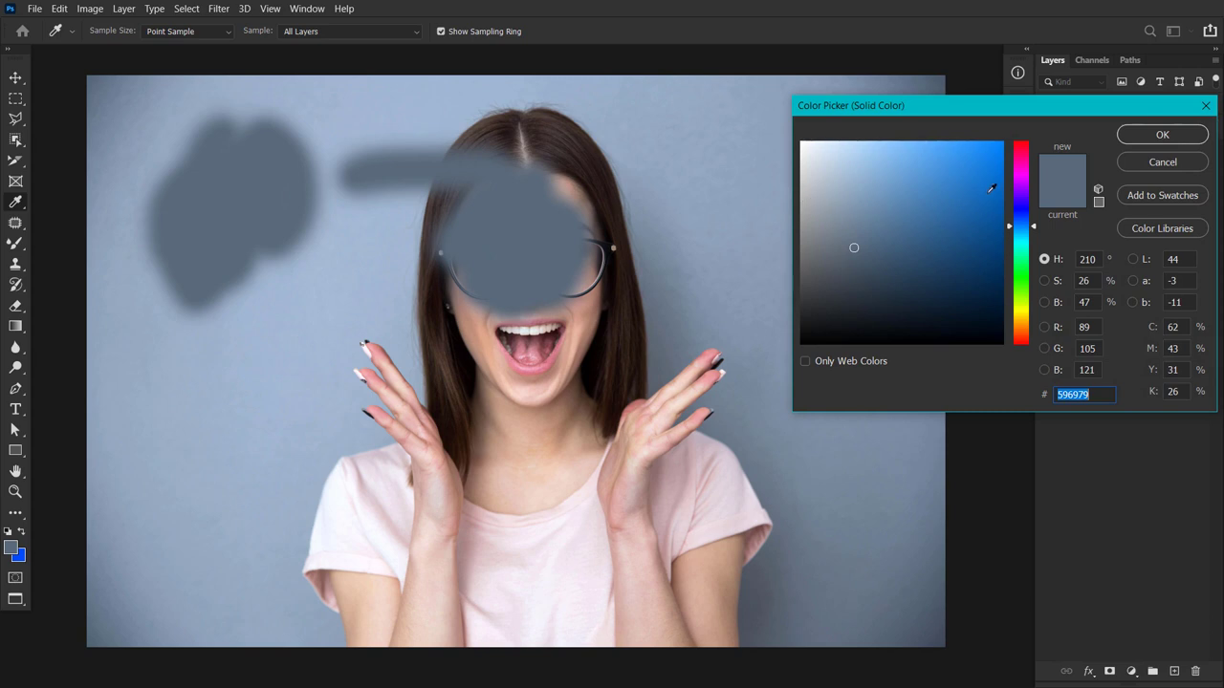
click(1027, 151)
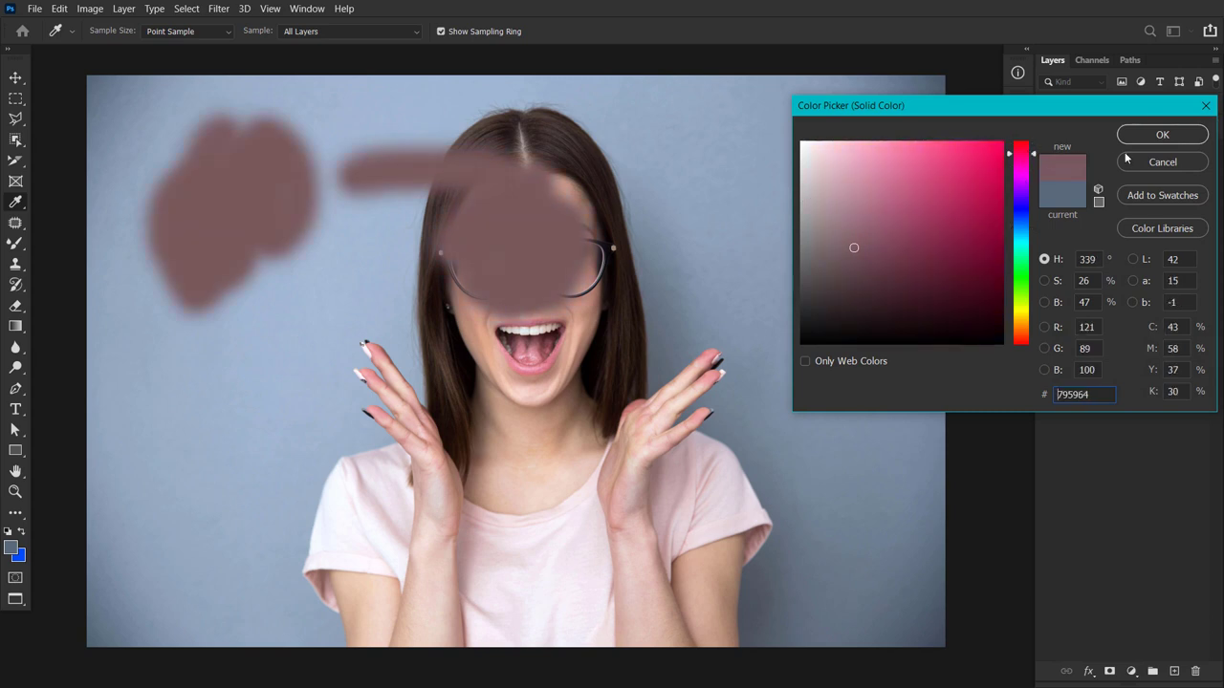
click(994, 152)
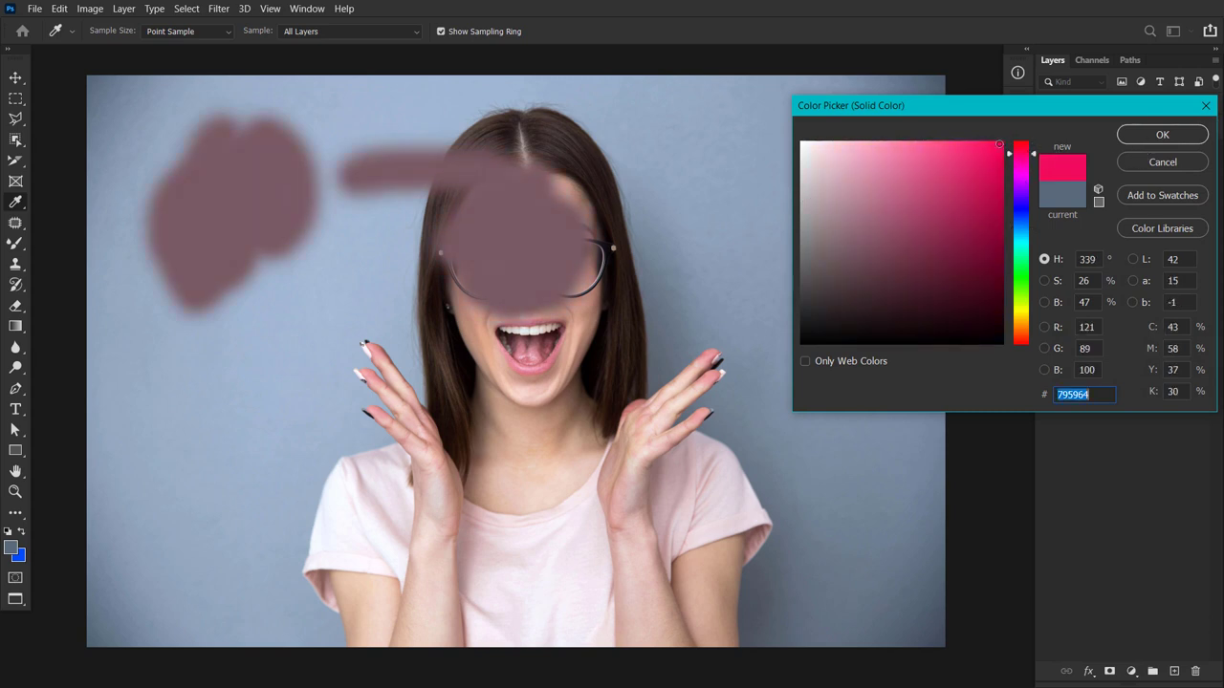
click(1135, 136)
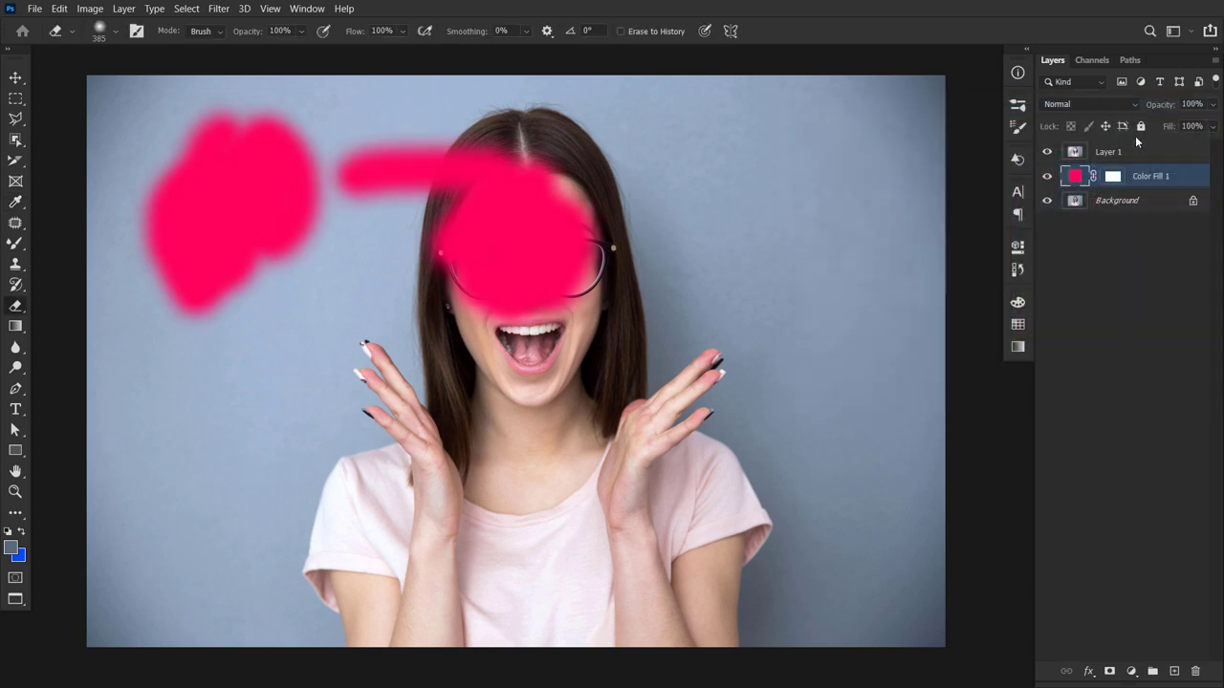
click(1077, 155)
- Erase more of Layer 1, including thin 37 px strokes on the left, then hide it
mouse_move(665, 129)
mouse_down()
mouse_move(760, 153)
mouse_move(737, 249)
mouse_move(762, 197)
mouse_move(806, 186)
mouse_move(673, 284)
mouse_move(785, 353)
mouse_move(842, 243)
mouse_move(850, 153)
mouse_move(837, 363)
mouse_up()
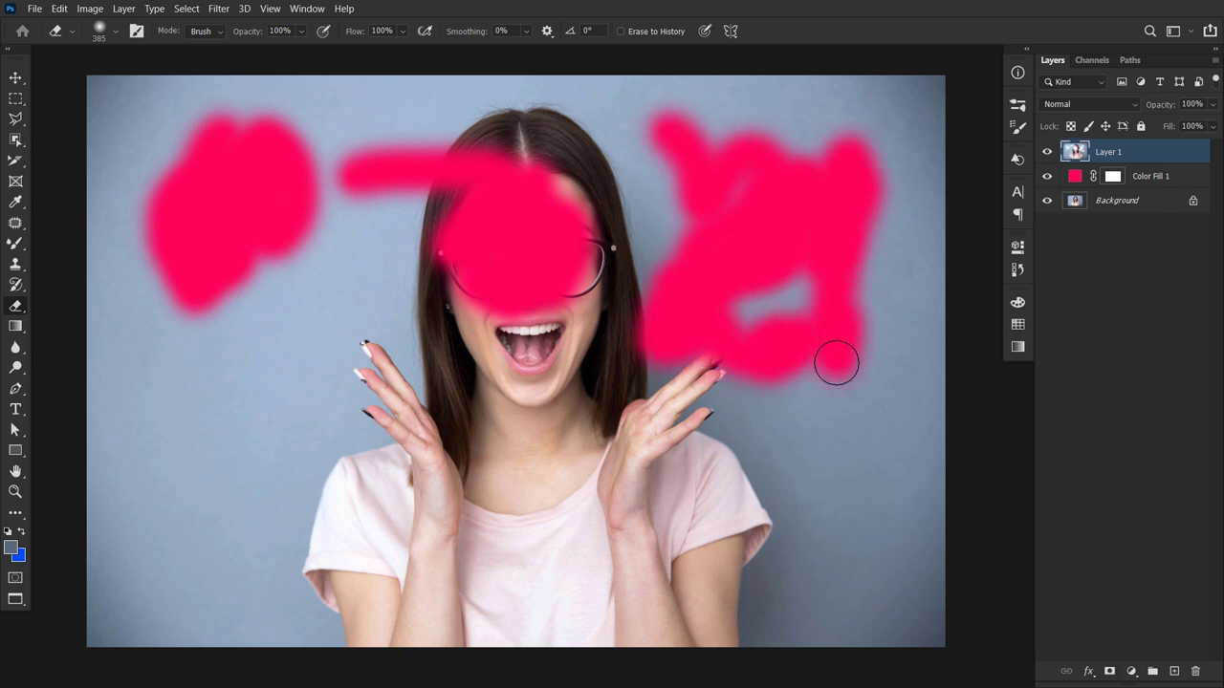
right_click(173, 382)
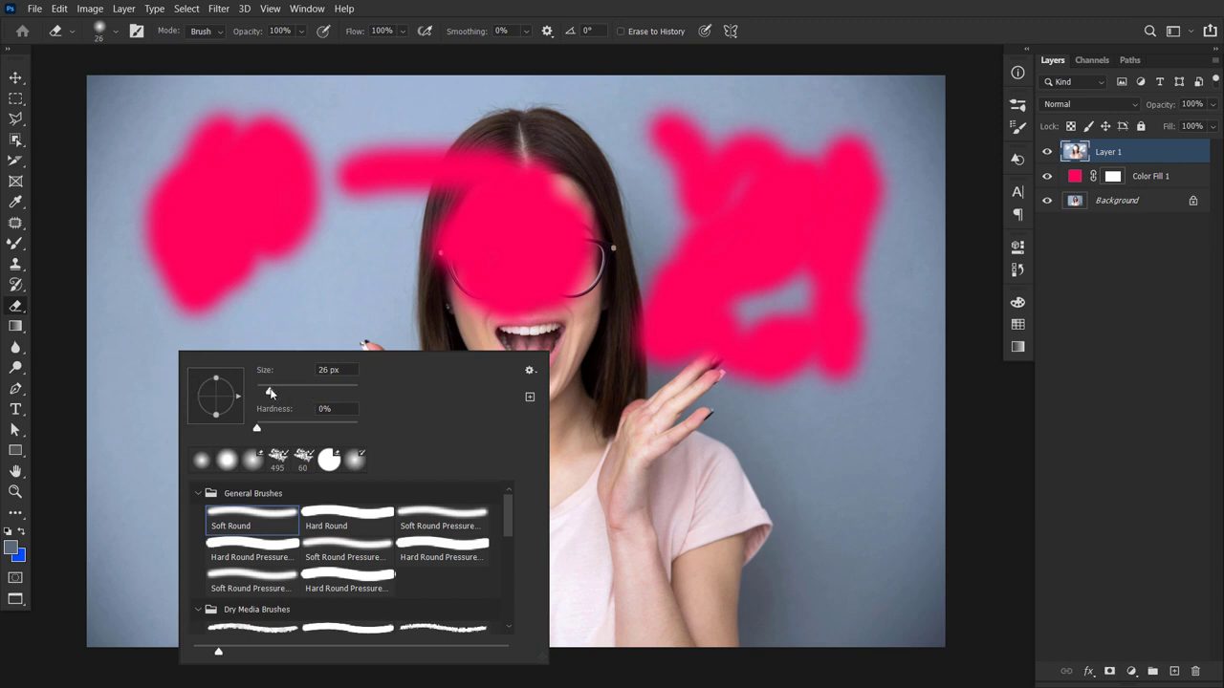
drag(326, 392, 276, 392)
click(304, 300)
mouse_move(302, 304)
mouse_down()
mouse_move(237, 488)
mouse_move(249, 526)
mouse_up()
drag(314, 367, 292, 451)
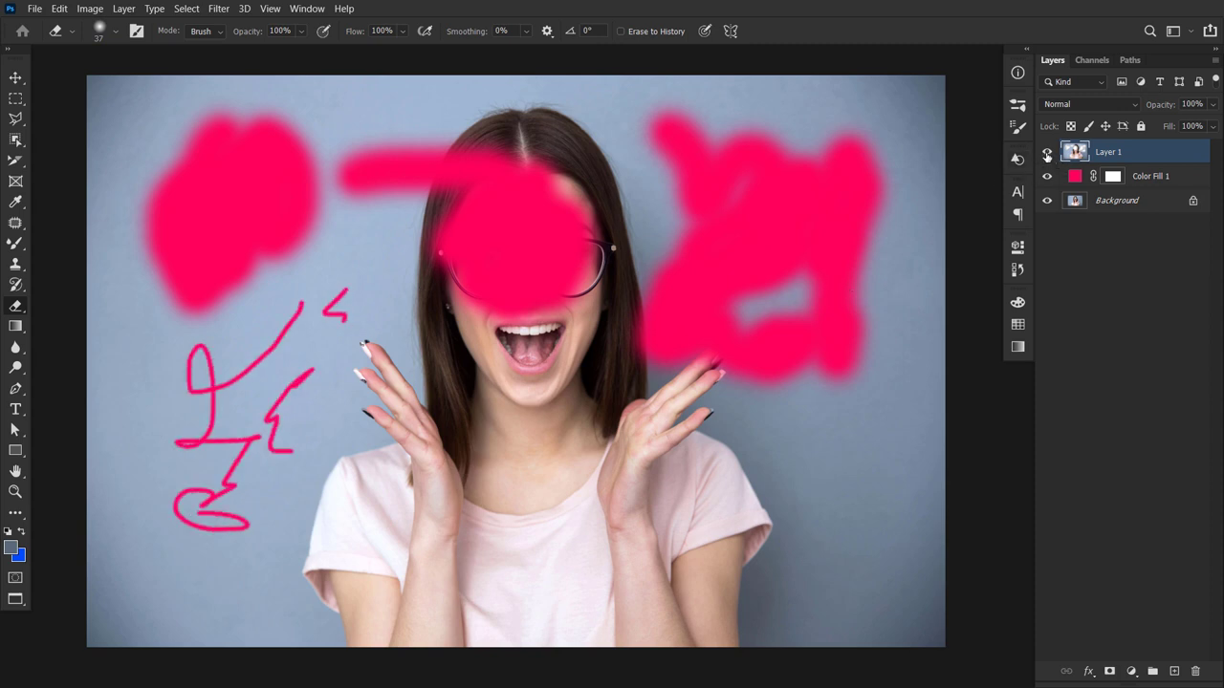
click(1047, 154)
click(1090, 207)
- Duplicate Background, move the copy above Color Fill 1, and select the Background Eraser Tool
key(ctrl+j)
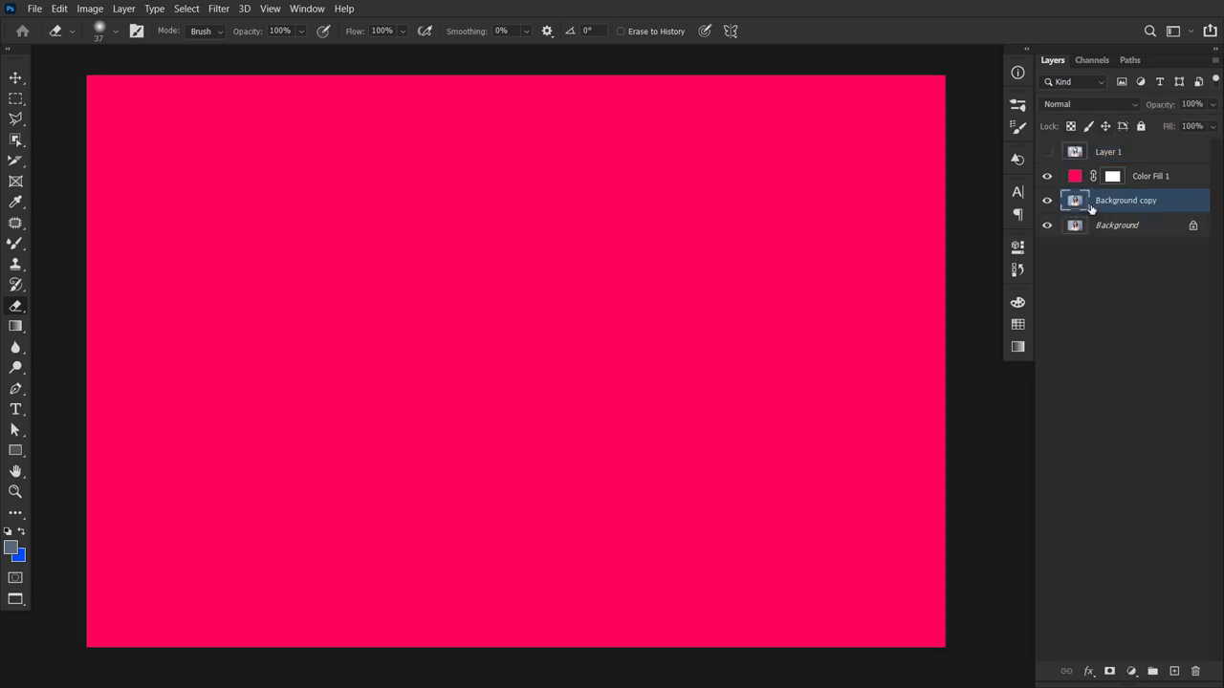
drag(1090, 206, 1093, 174)
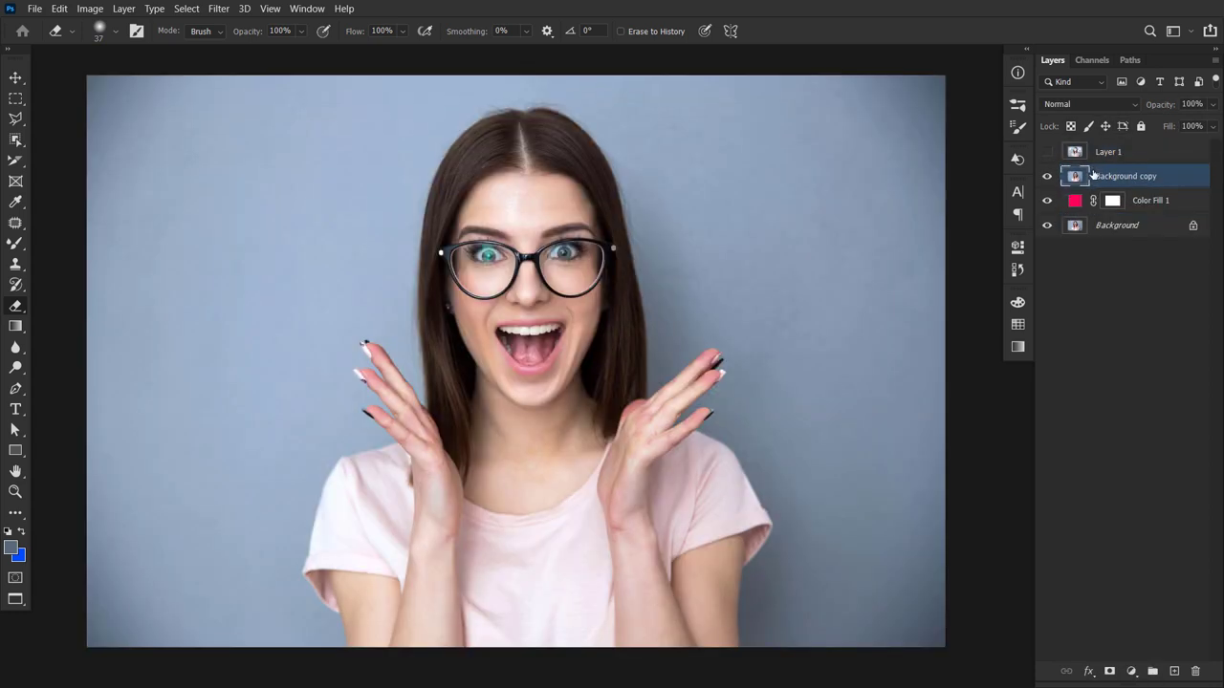
right_click(11, 307)
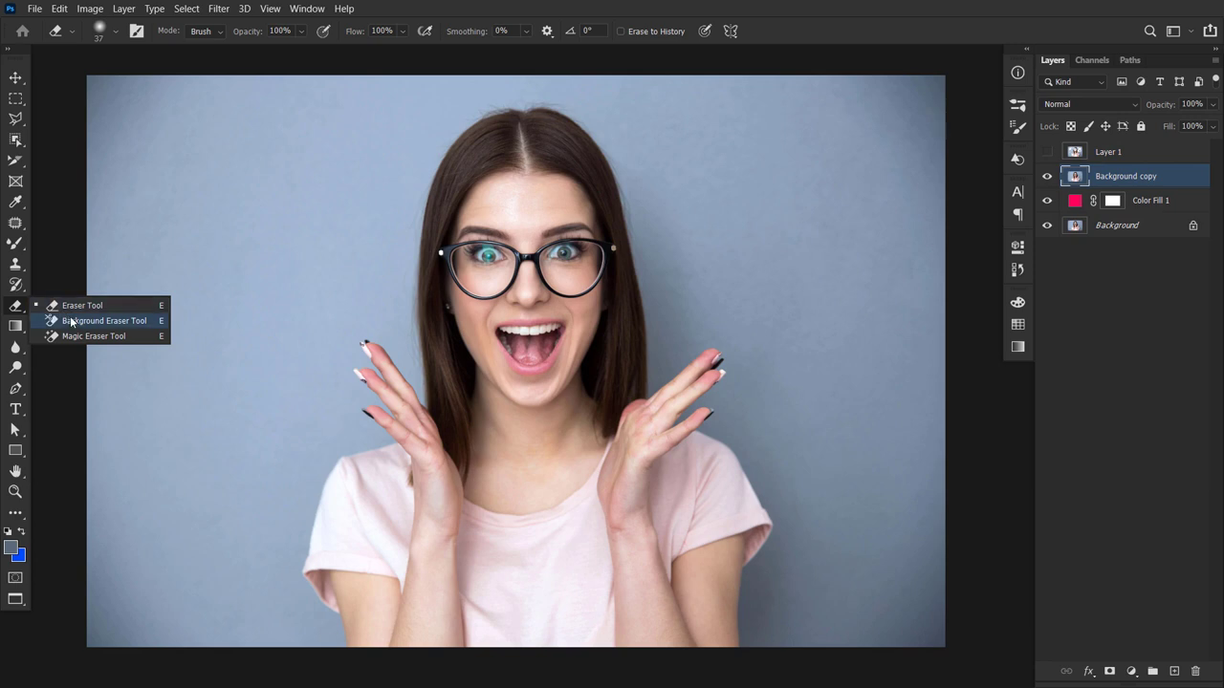
click(71, 322)
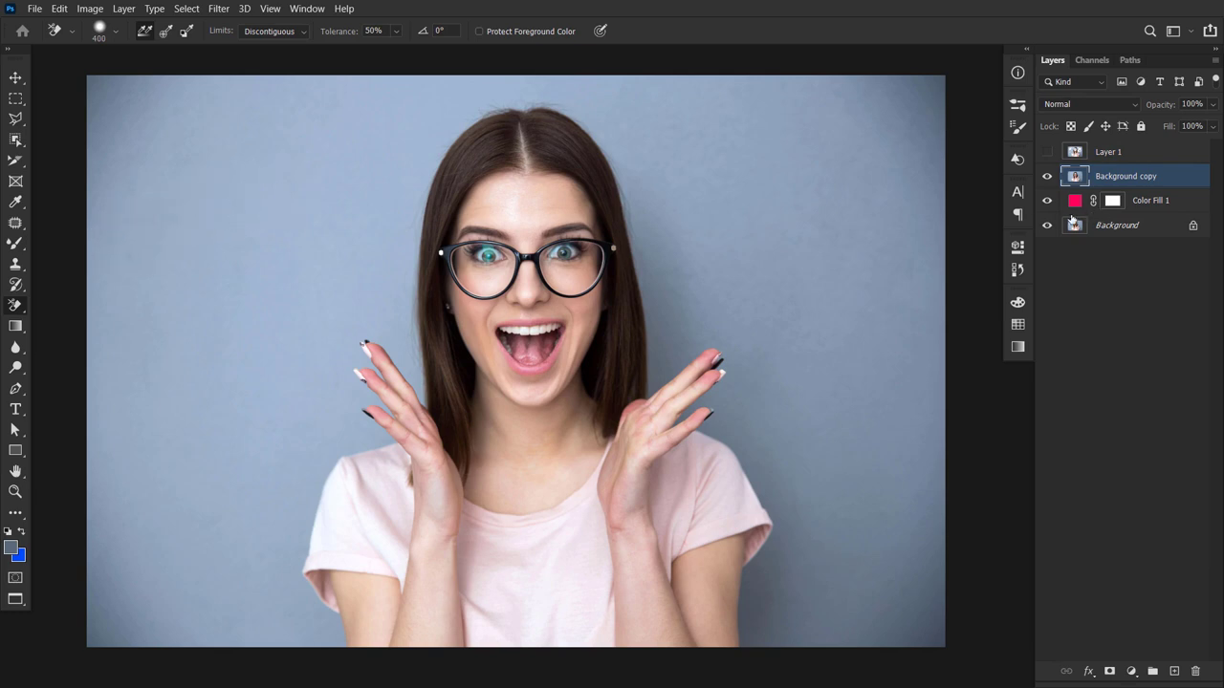
- Hide the original Background and try two Background Eraser strokes, then undo both
click(1047, 225)
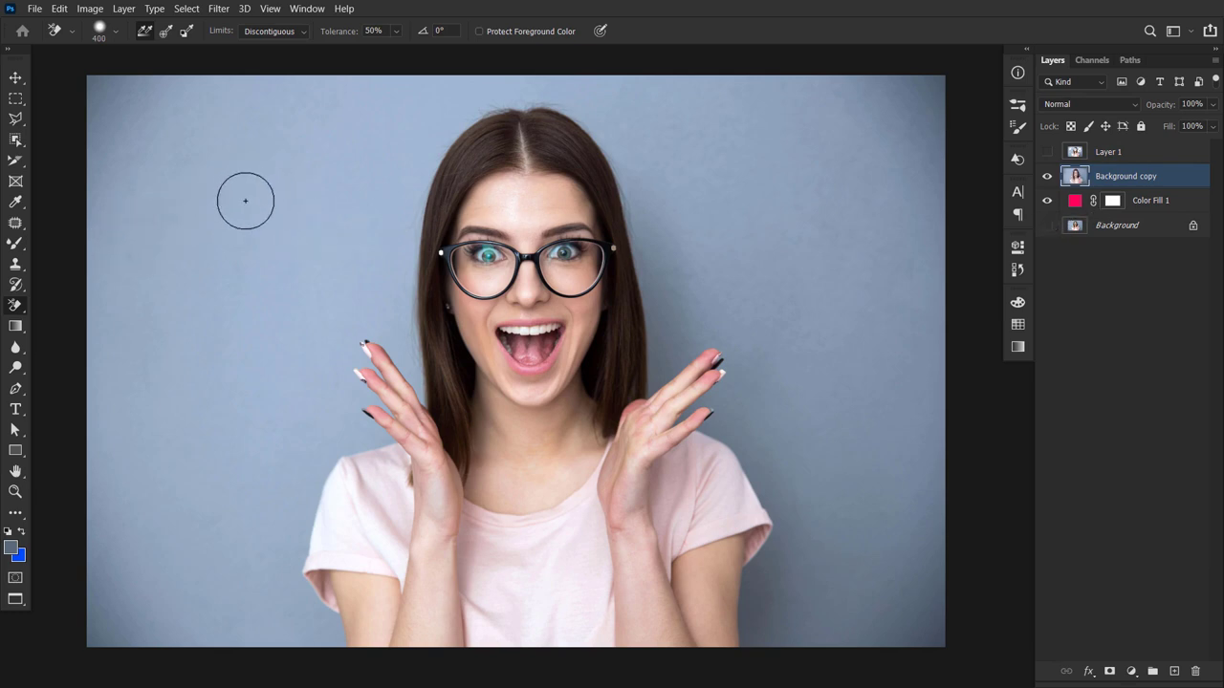
drag(250, 176, 247, 258)
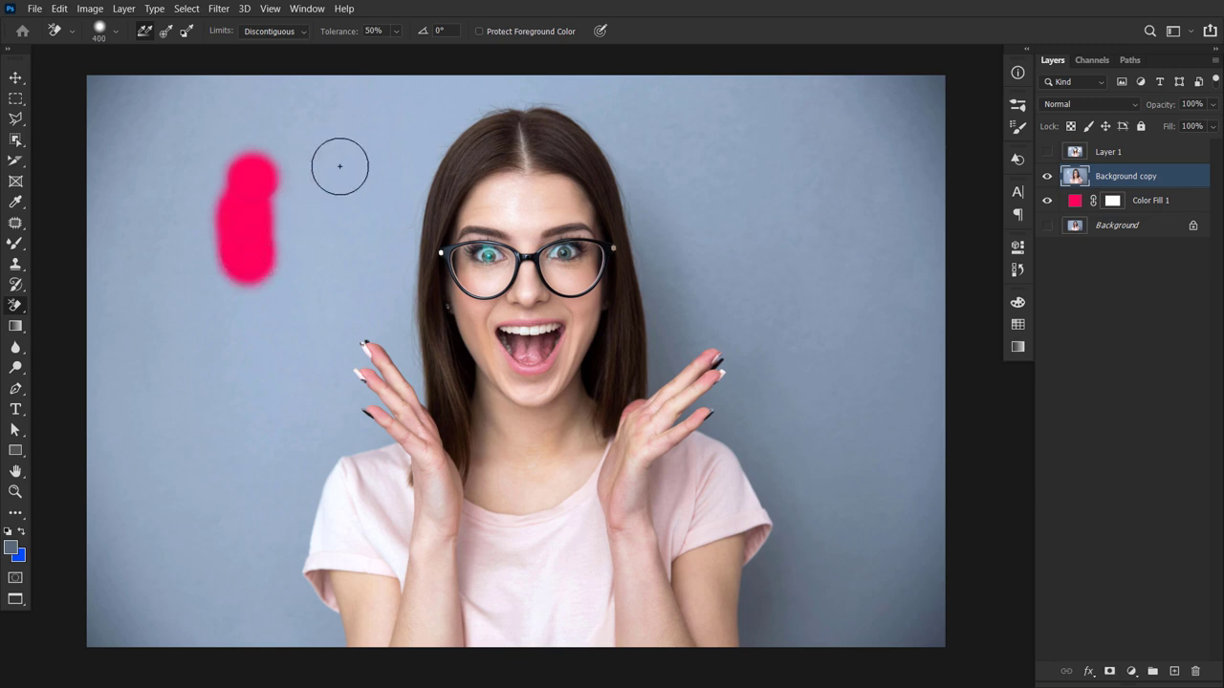
drag(339, 166, 330, 246)
key(ctrl+z)
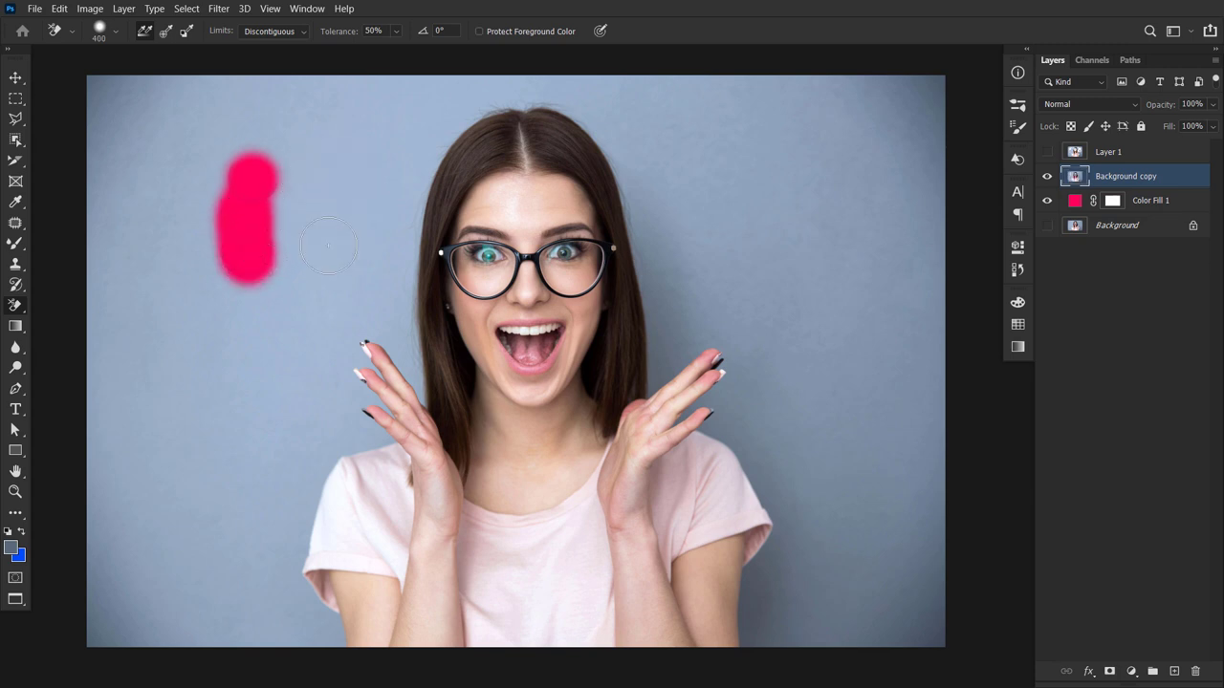
key(ctrl+z)
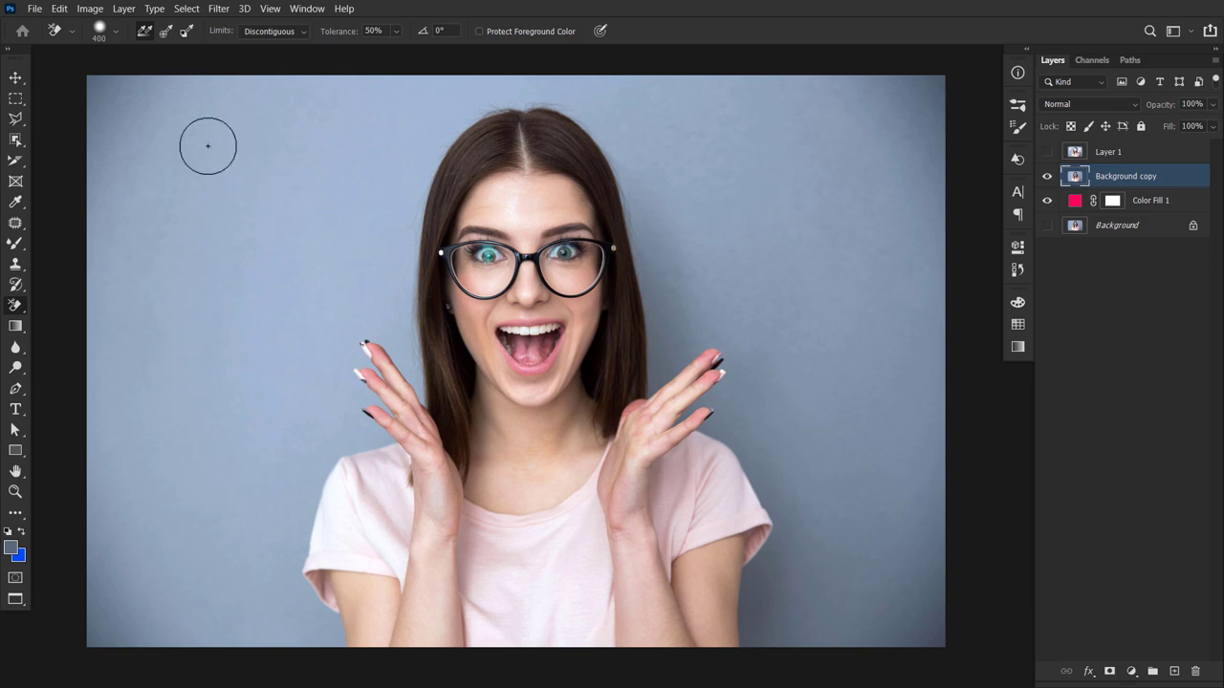
- Raise tolerance to 100% and erase the gray backdrop over and right of the hair
click(395, 31)
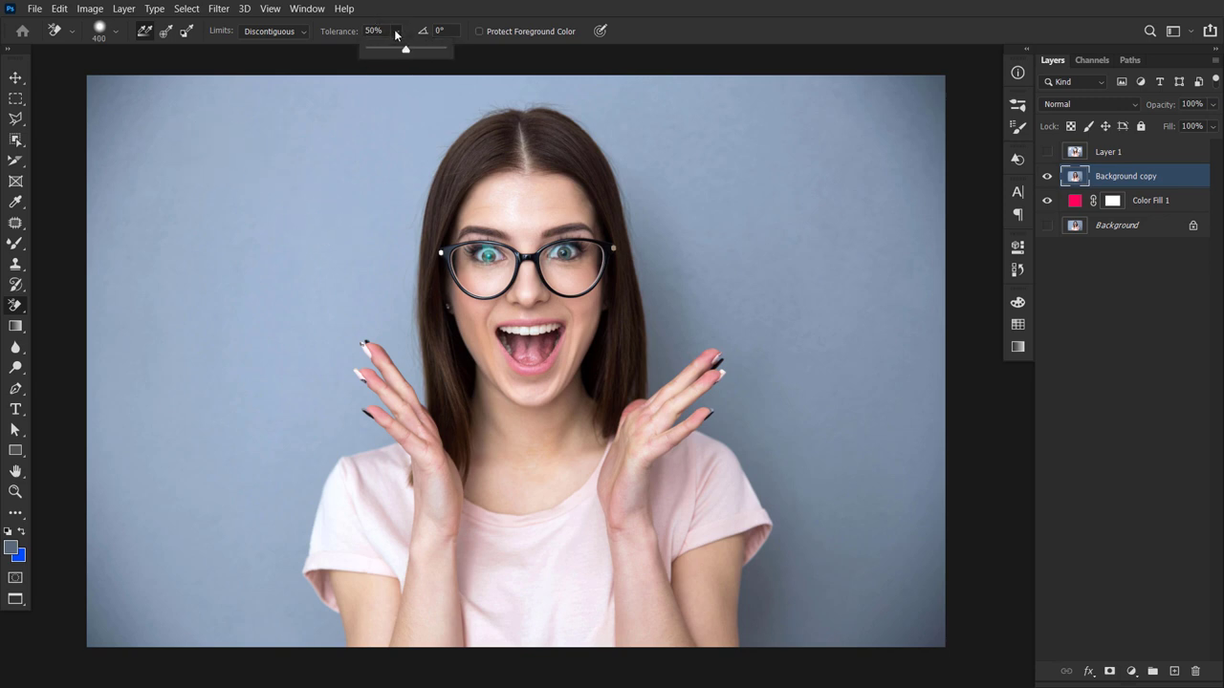
click(395, 31)
click(396, 32)
drag(410, 49, 442, 49)
mouse_move(330, 145)
mouse_down()
mouse_move(252, 240)
mouse_move(305, 283)
mouse_up()
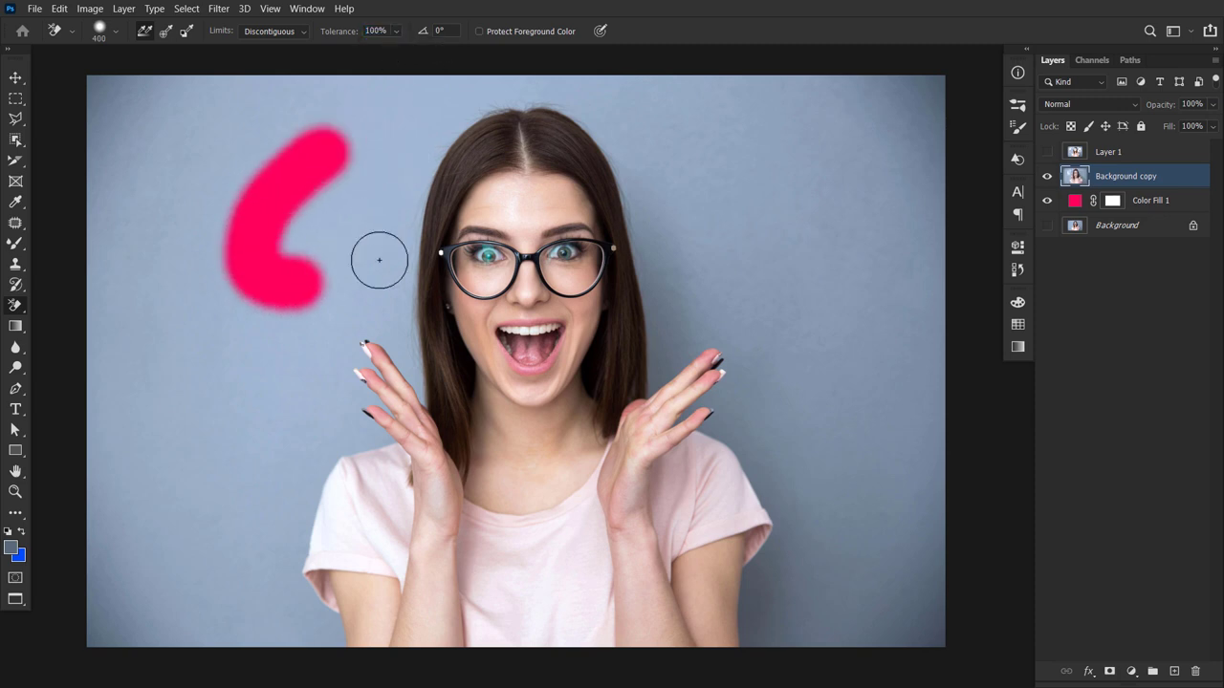
drag(397, 139, 392, 278)
drag(401, 197, 392, 315)
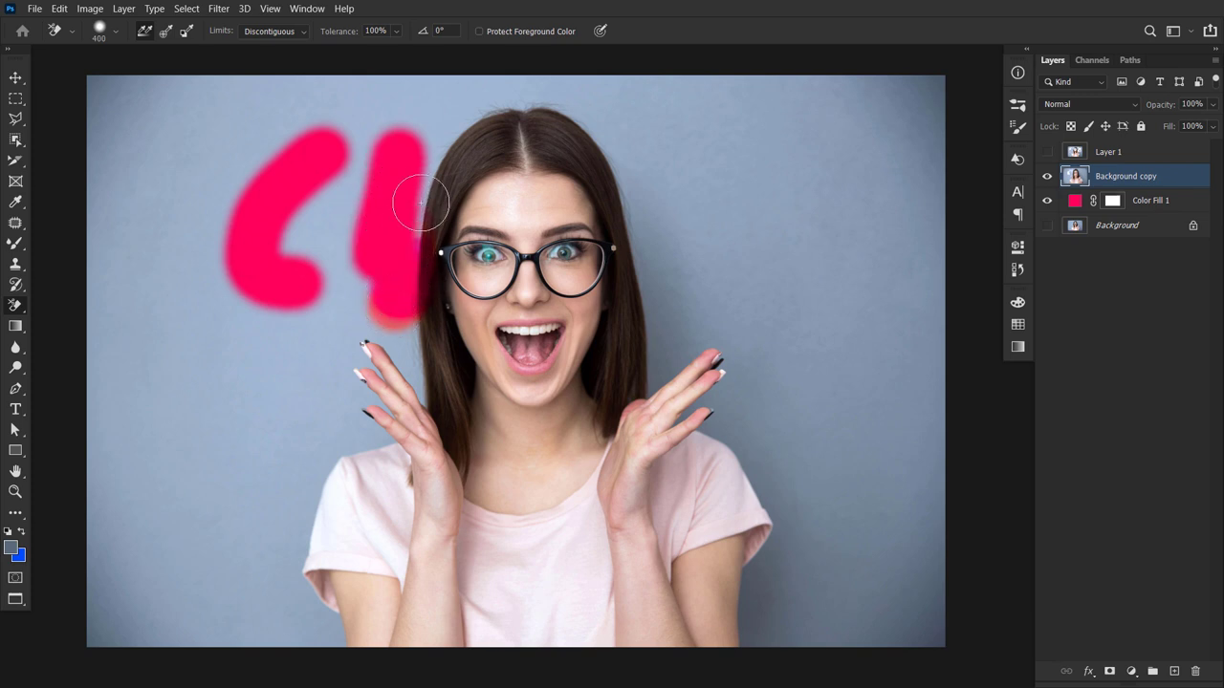
mouse_move(421, 203)
mouse_down()
mouse_move(473, 101)
mouse_move(637, 143)
mouse_move(669, 176)
mouse_up()
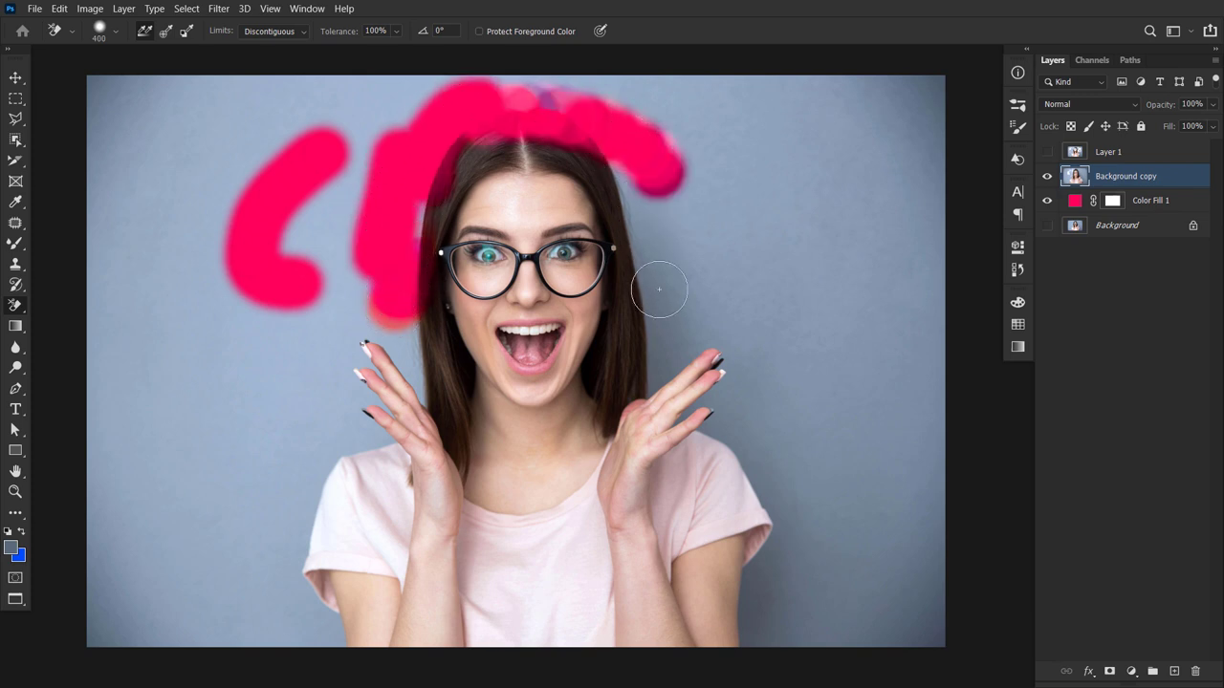
mouse_move(619, 123)
mouse_down()
mouse_move(642, 259)
mouse_move(691, 330)
mouse_move(779, 322)
mouse_move(796, 297)
mouse_up()
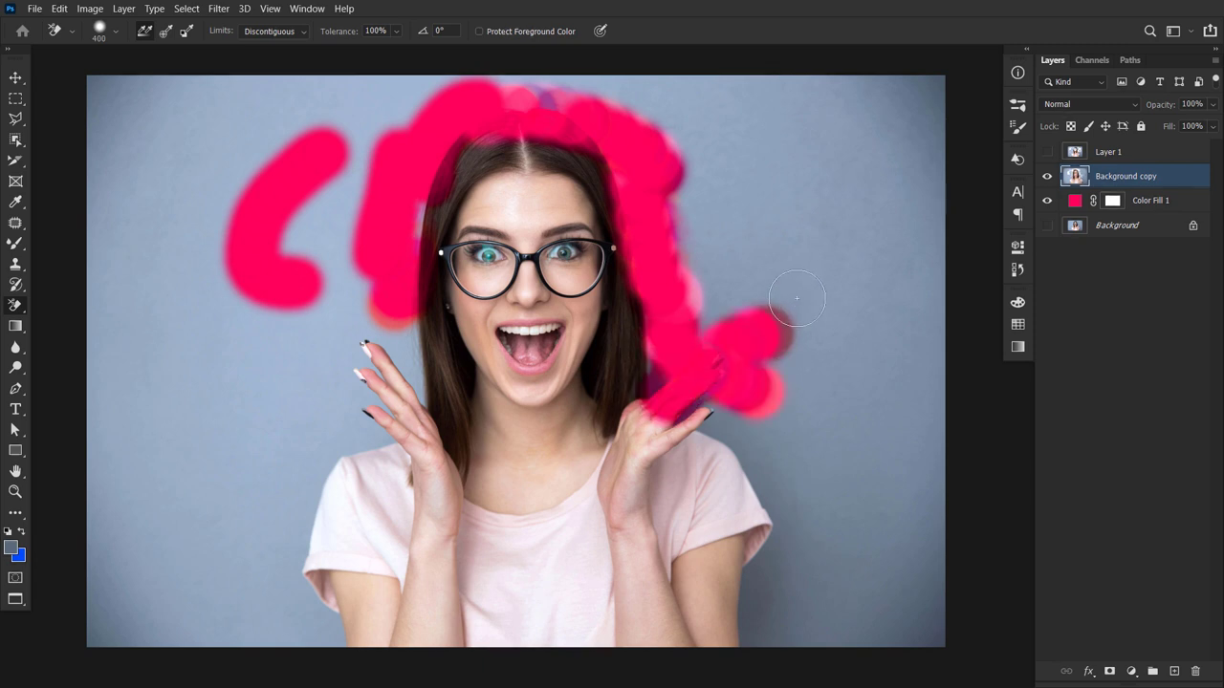
- Undo the four rough erase strokes and set the eraser tolerance to 50%
key(ctrl+z)
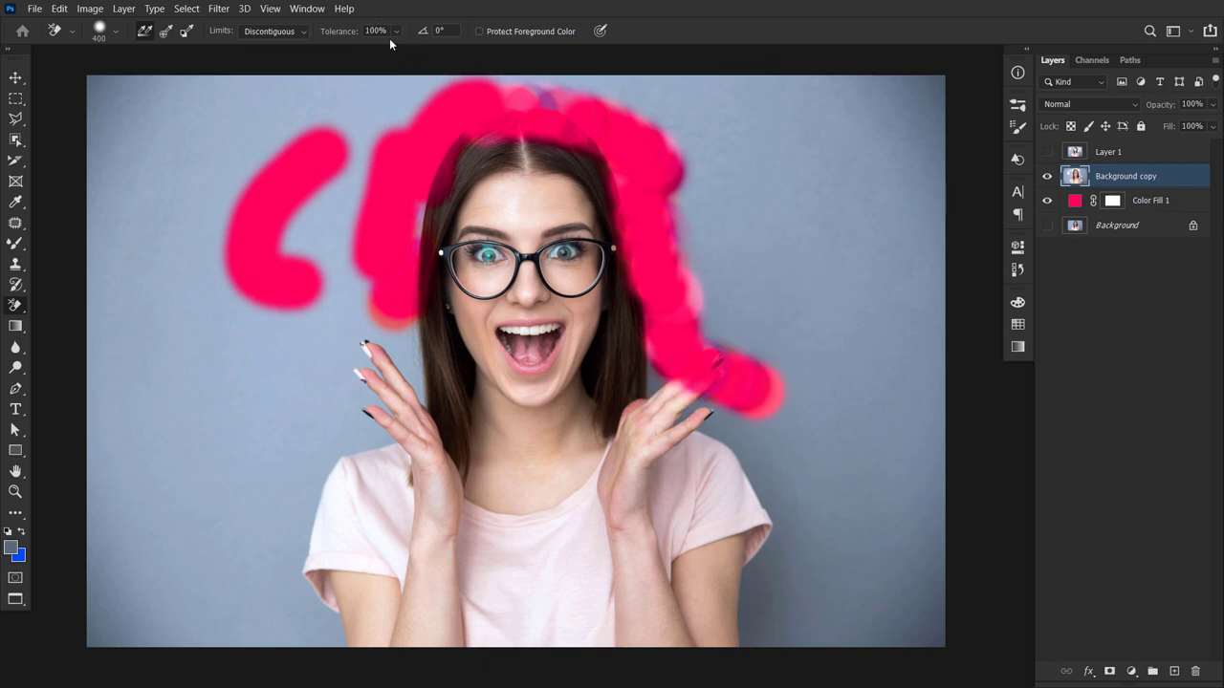
key(ctrl+z)
key(ctrl+z)
key(ctrl+z)
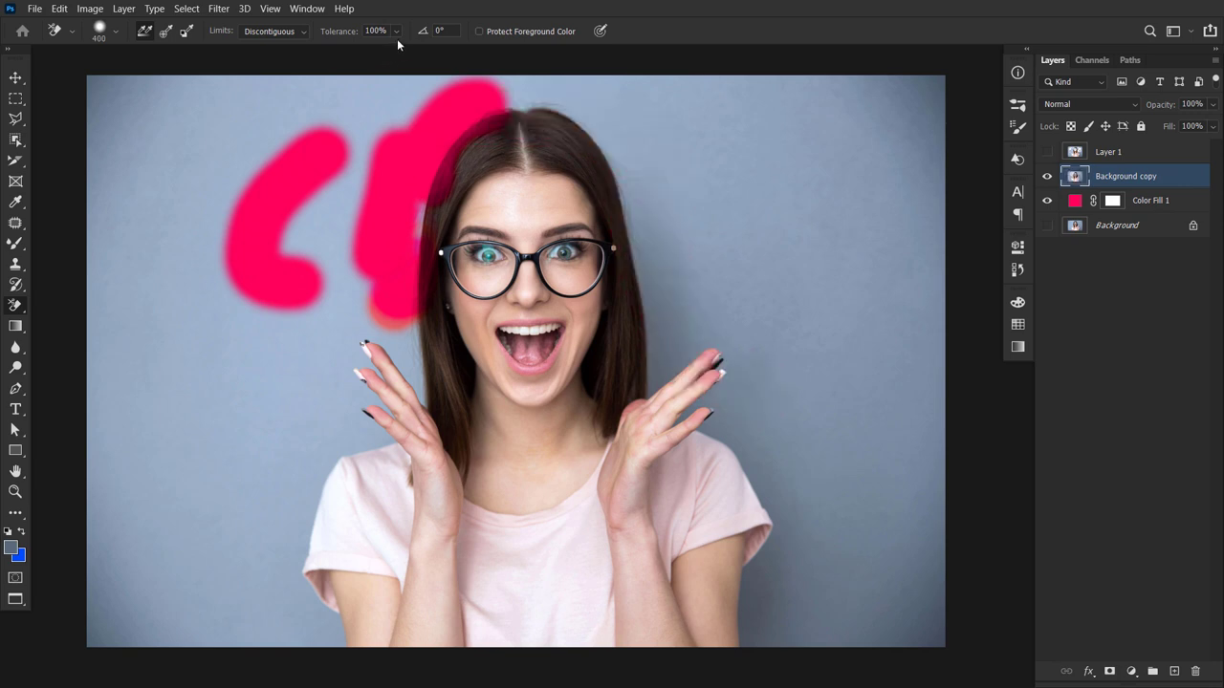
key(ctrl+z)
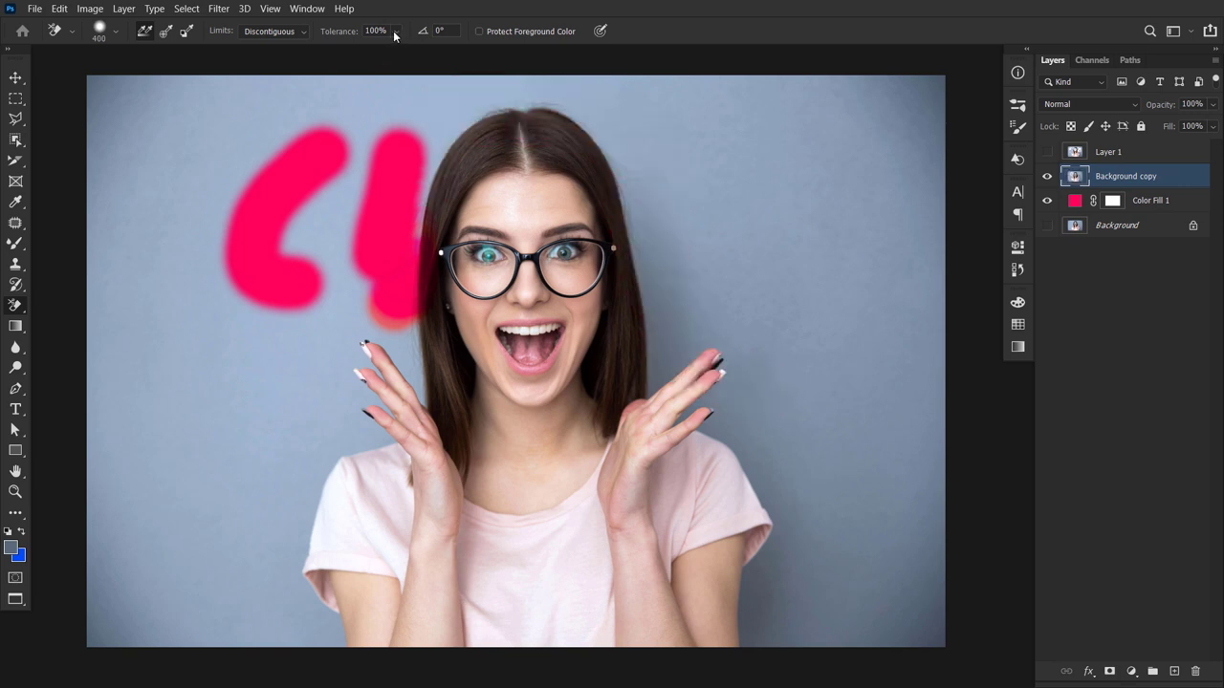
key(ctrl+z)
click(395, 32)
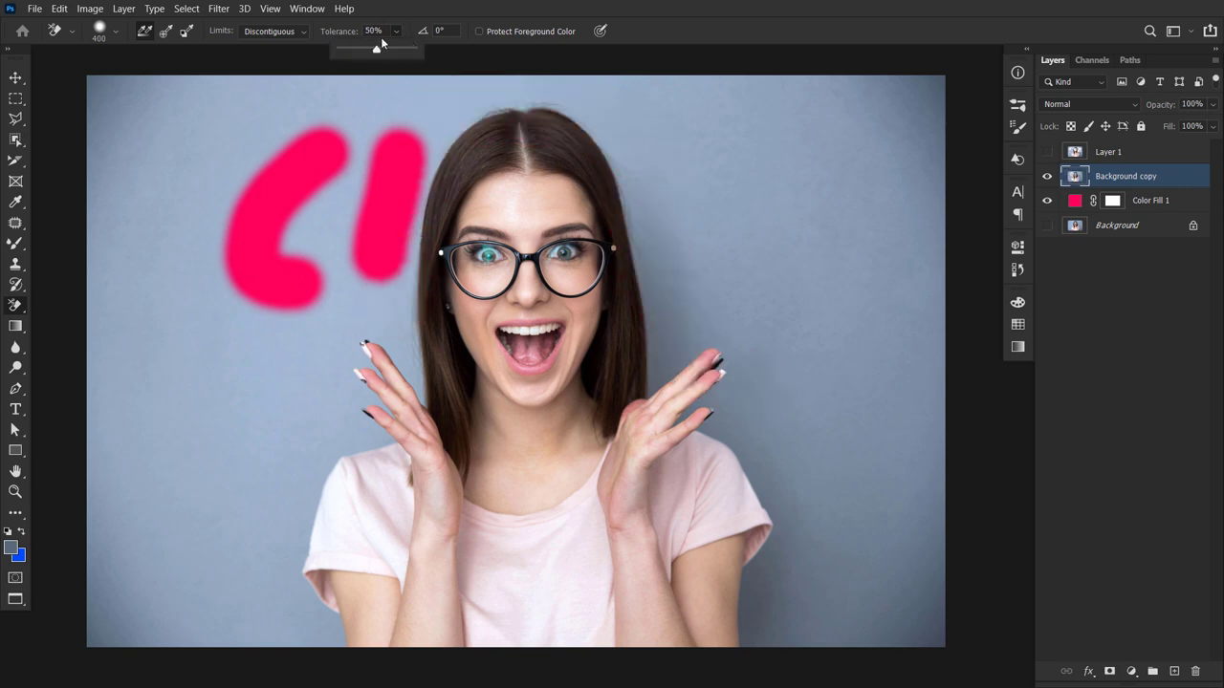
- Re-erase the backdrop right of the head, around the raised hand, and along the hair
click(755, 165)
drag(757, 205, 736, 358)
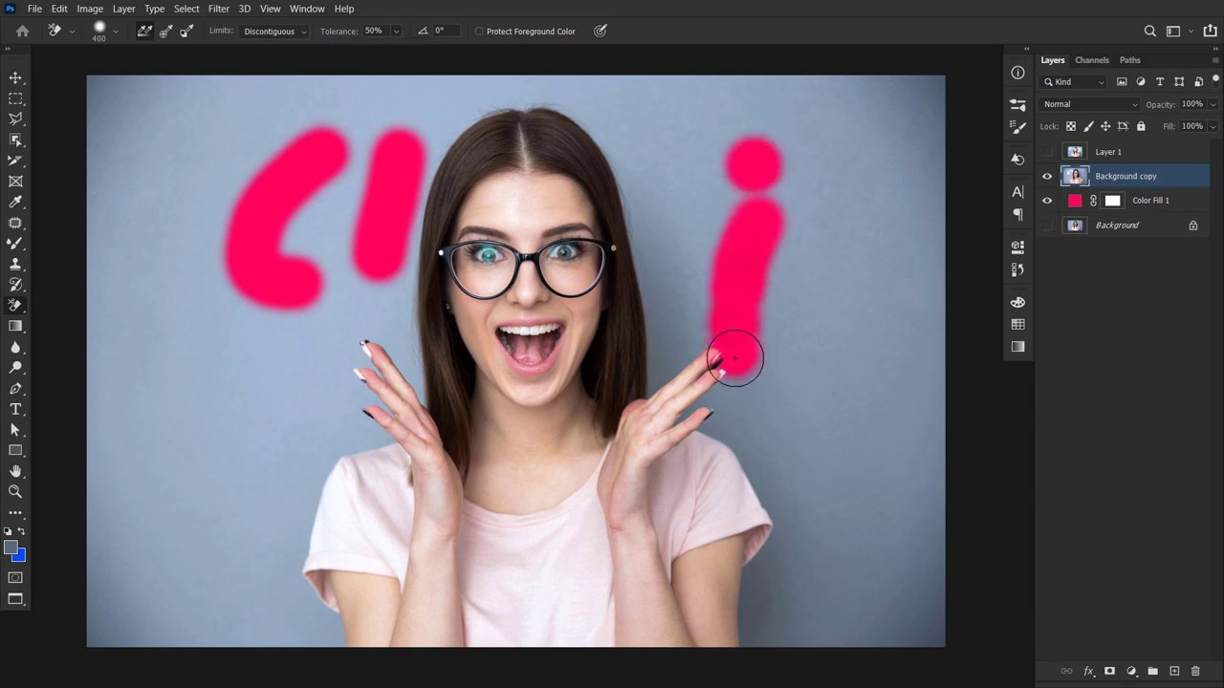
click(752, 408)
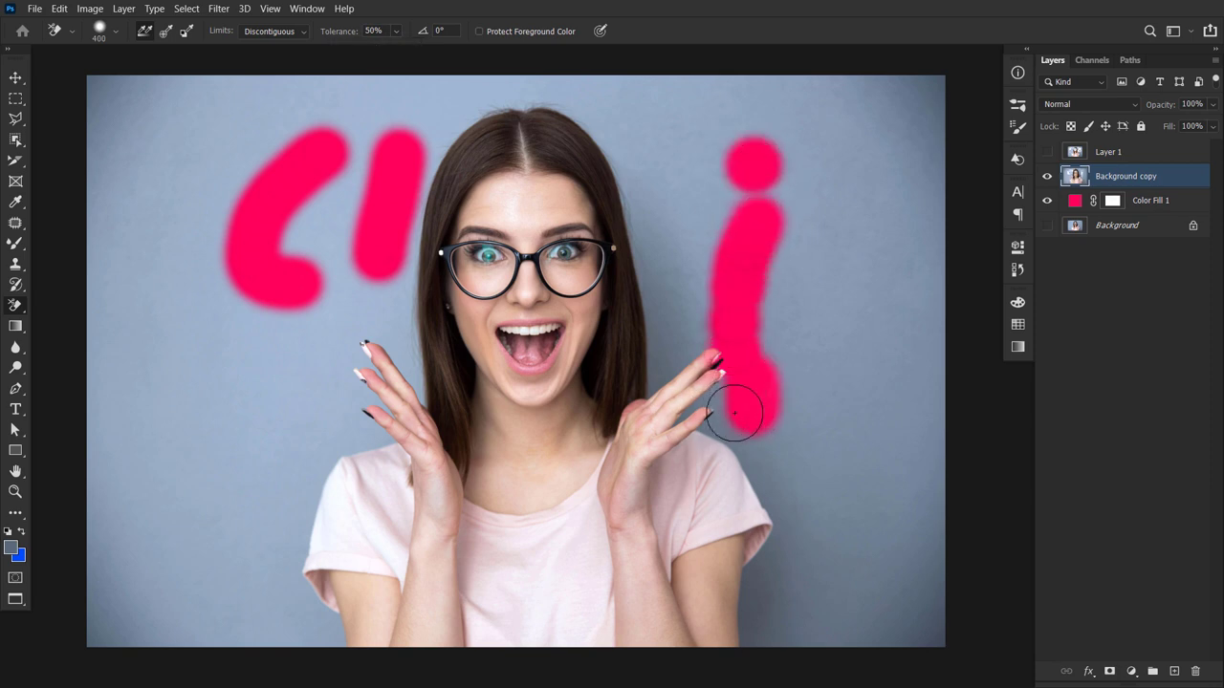
mouse_move(754, 388)
mouse_down()
mouse_move(732, 400)
mouse_move(743, 404)
mouse_up()
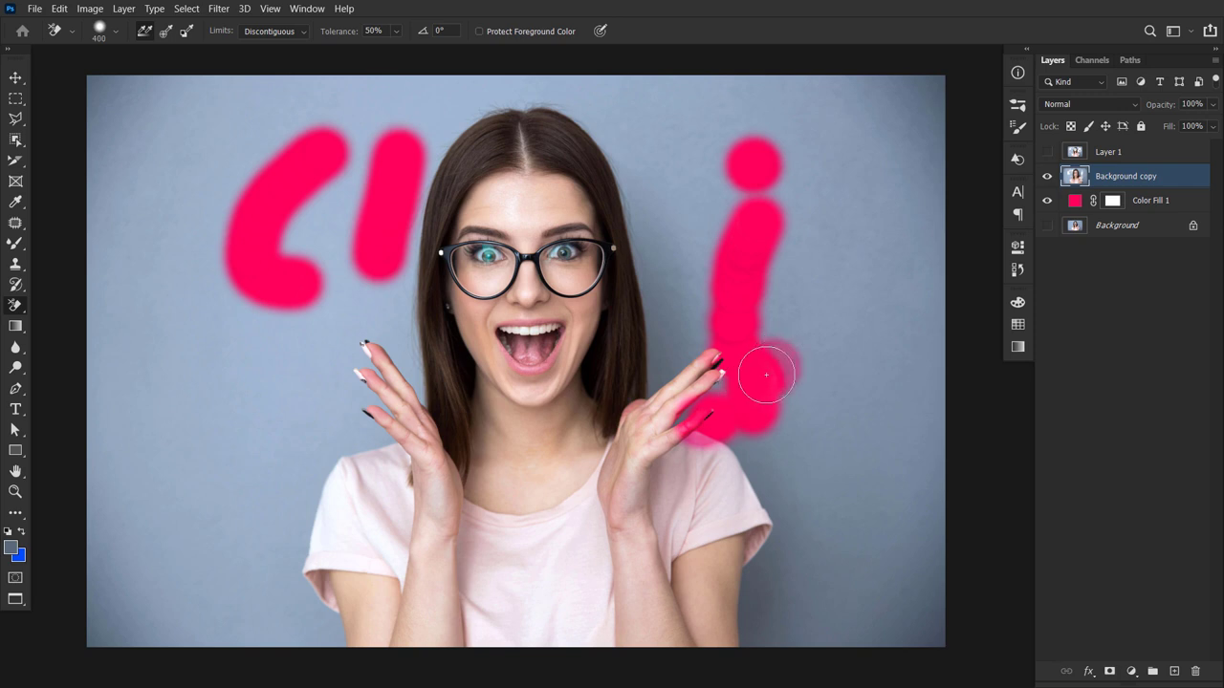
drag(766, 459, 628, 185)
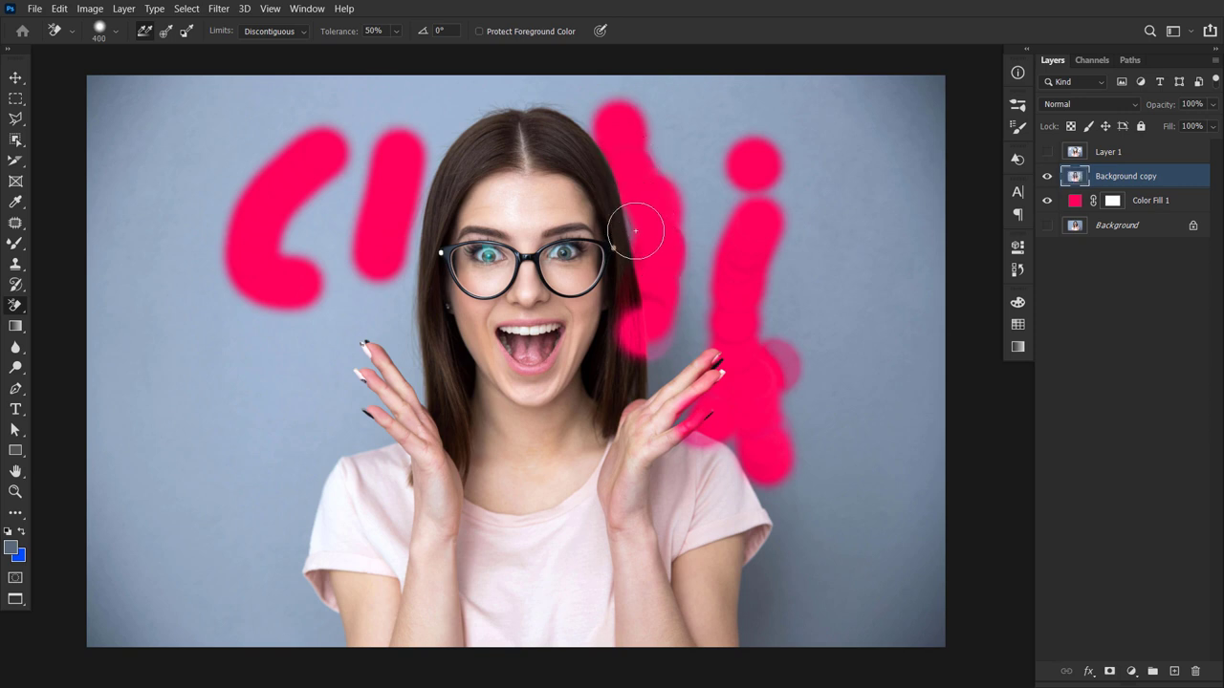
mouse_move(640, 213)
mouse_down()
mouse_move(613, 136)
mouse_move(424, 144)
mouse_up()
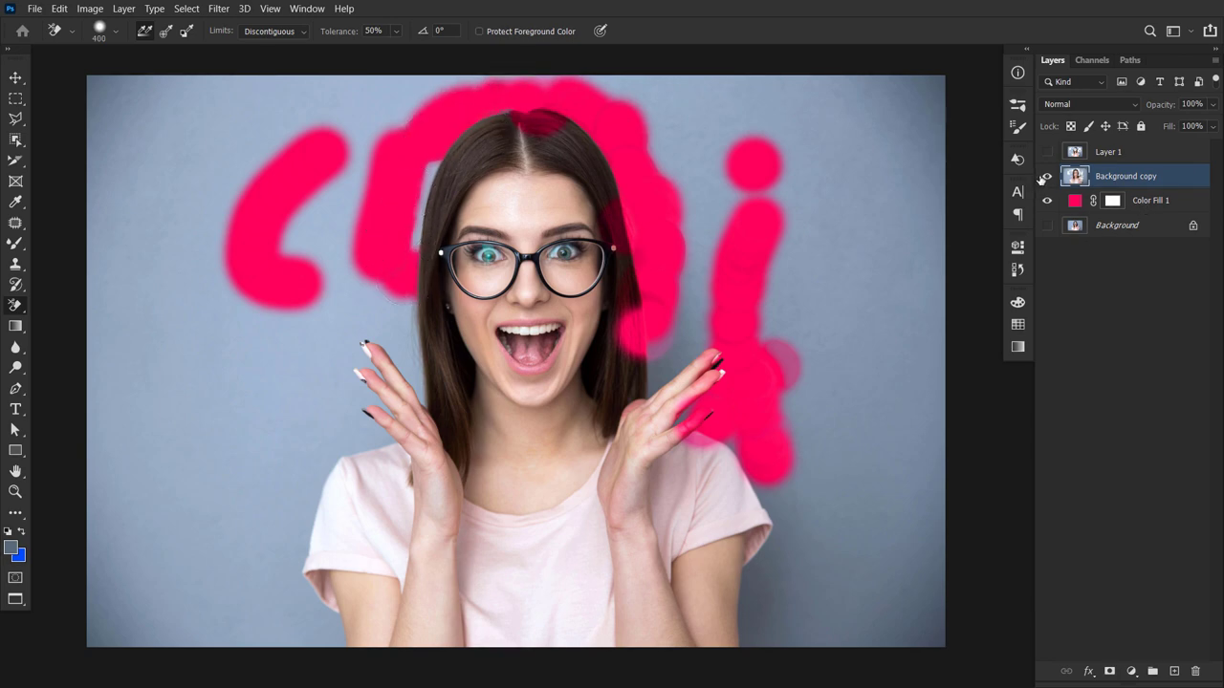
- Hide Background copy, duplicate Background as Background copy 2 above Color Fill 1, and show both
click(1047, 176)
click(1047, 200)
click(1090, 229)
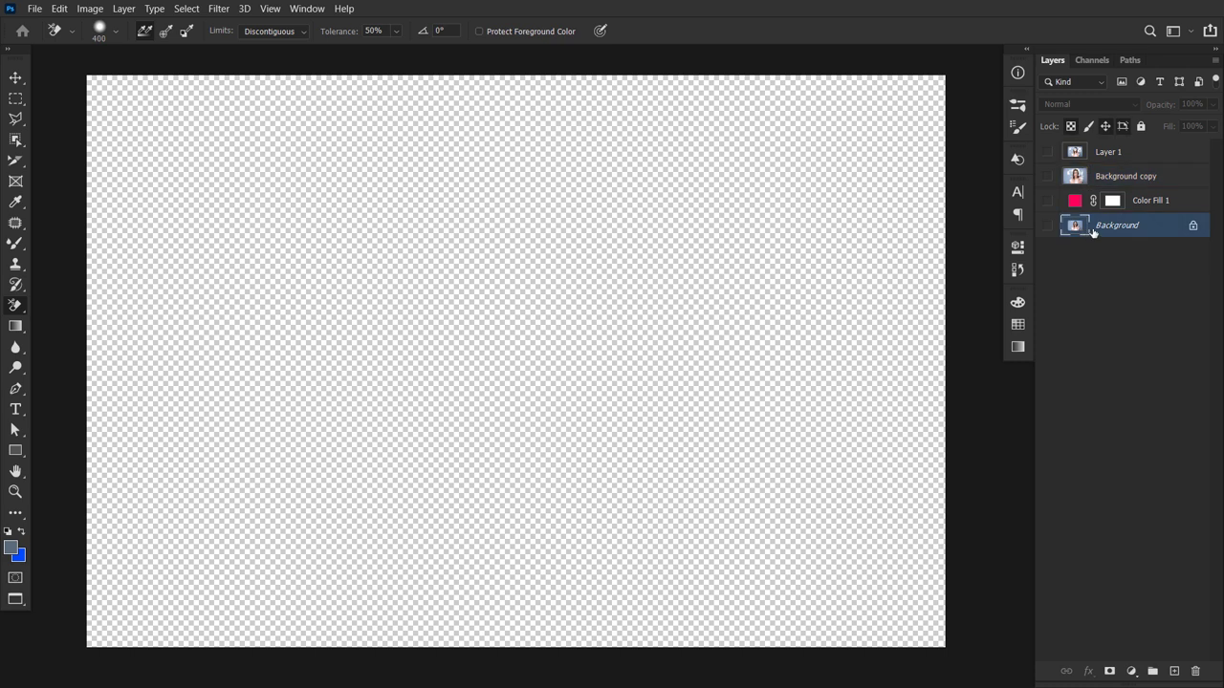
key(ctrl+j)
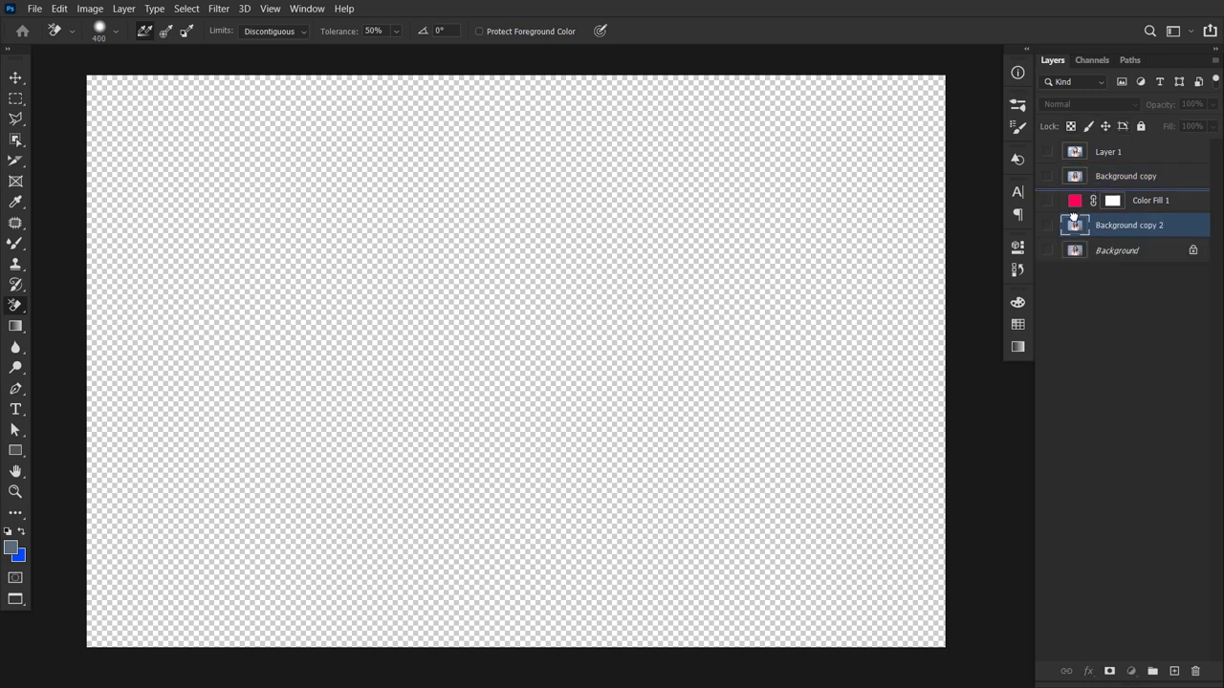
drag(1075, 228, 1054, 210)
click(1048, 200)
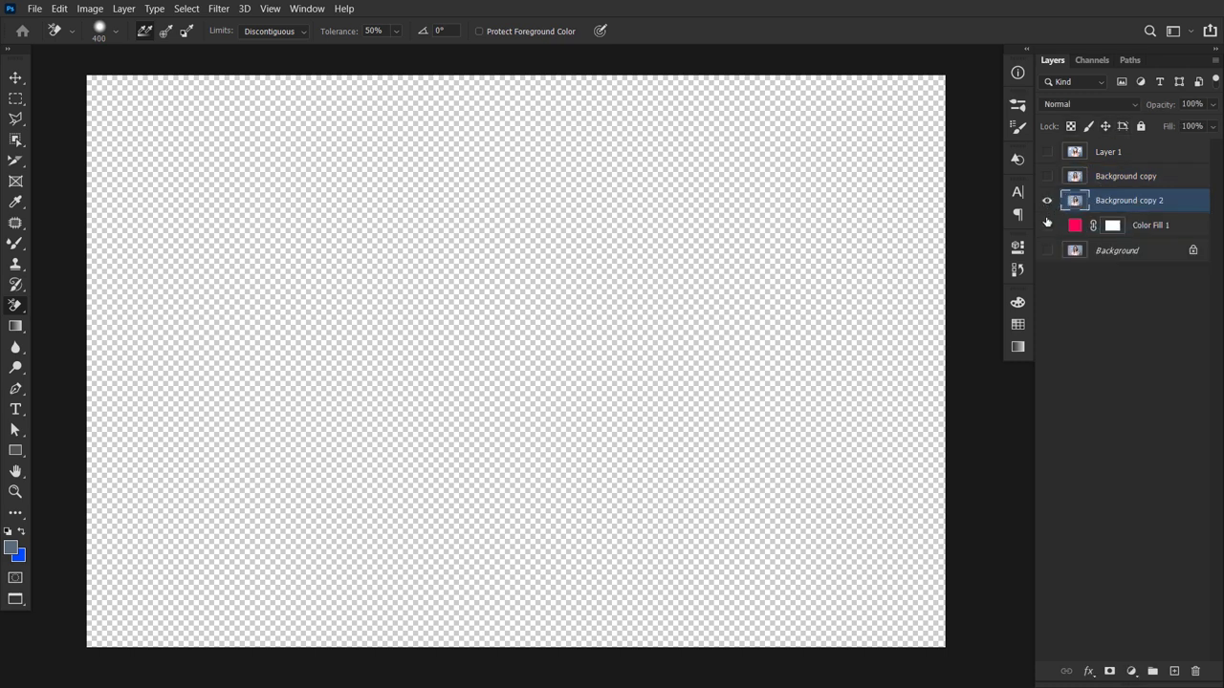
click(1047, 224)
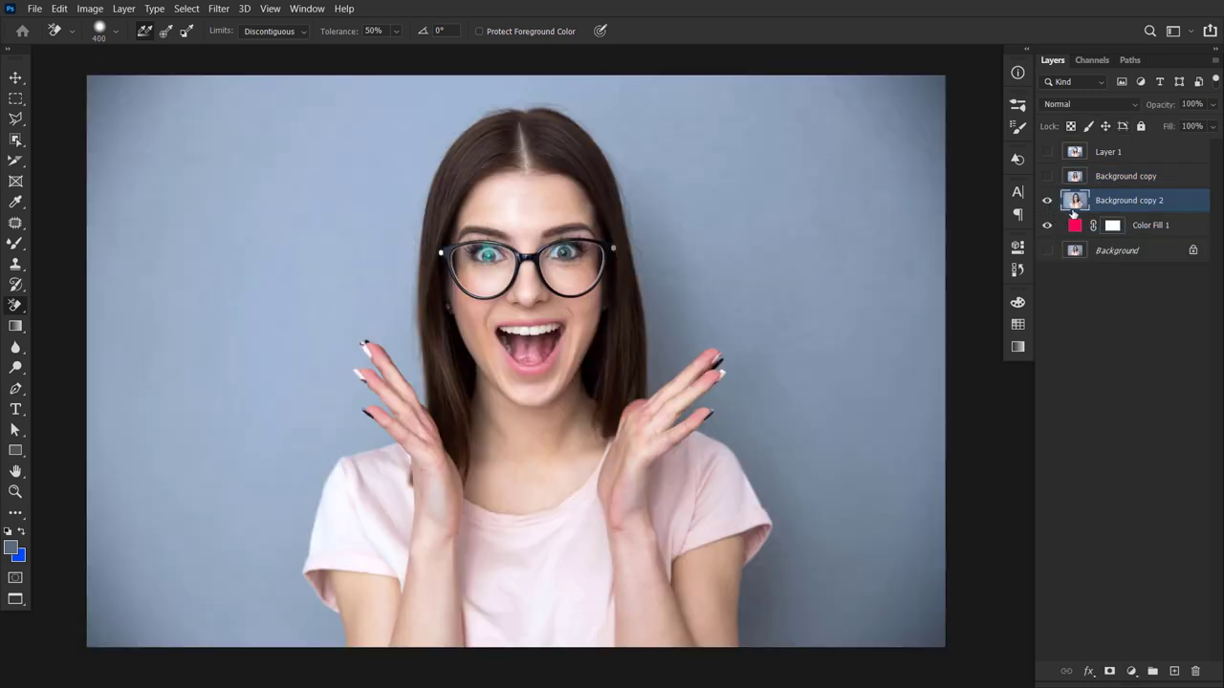
- Choose the Magic Eraser Tool, at tolerance 32 with Contiguous on
right_click(12, 312)
click(67, 337)
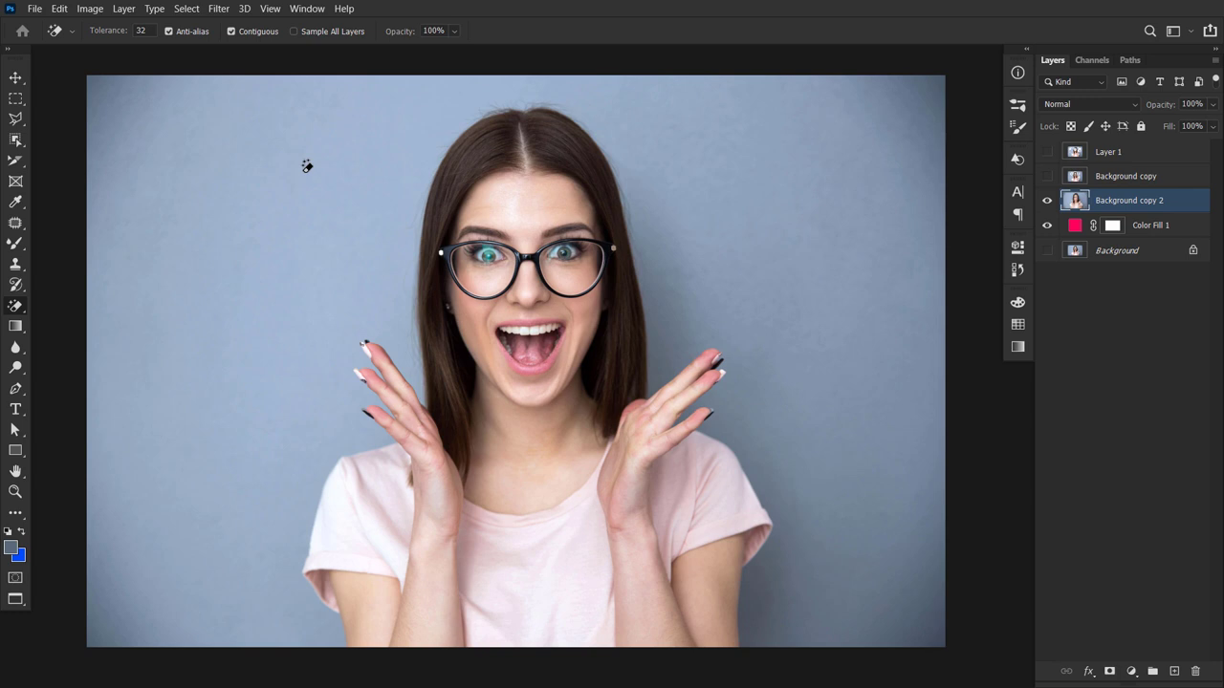
click(19, 143)
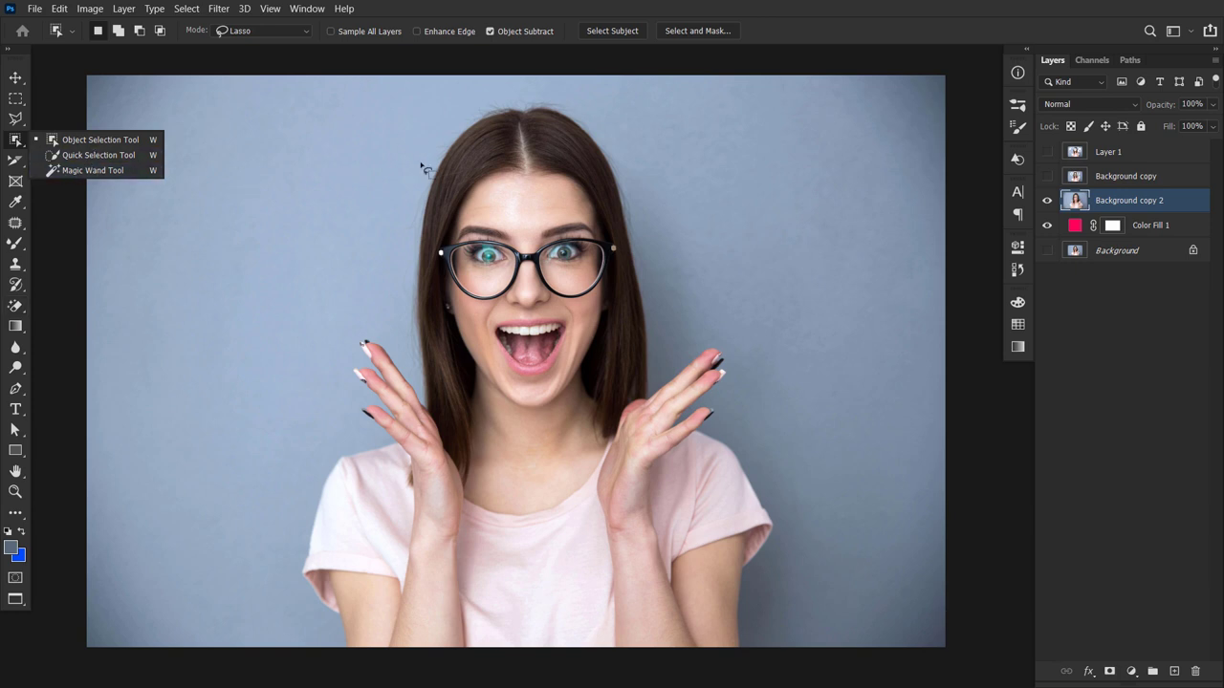
click(17, 308)
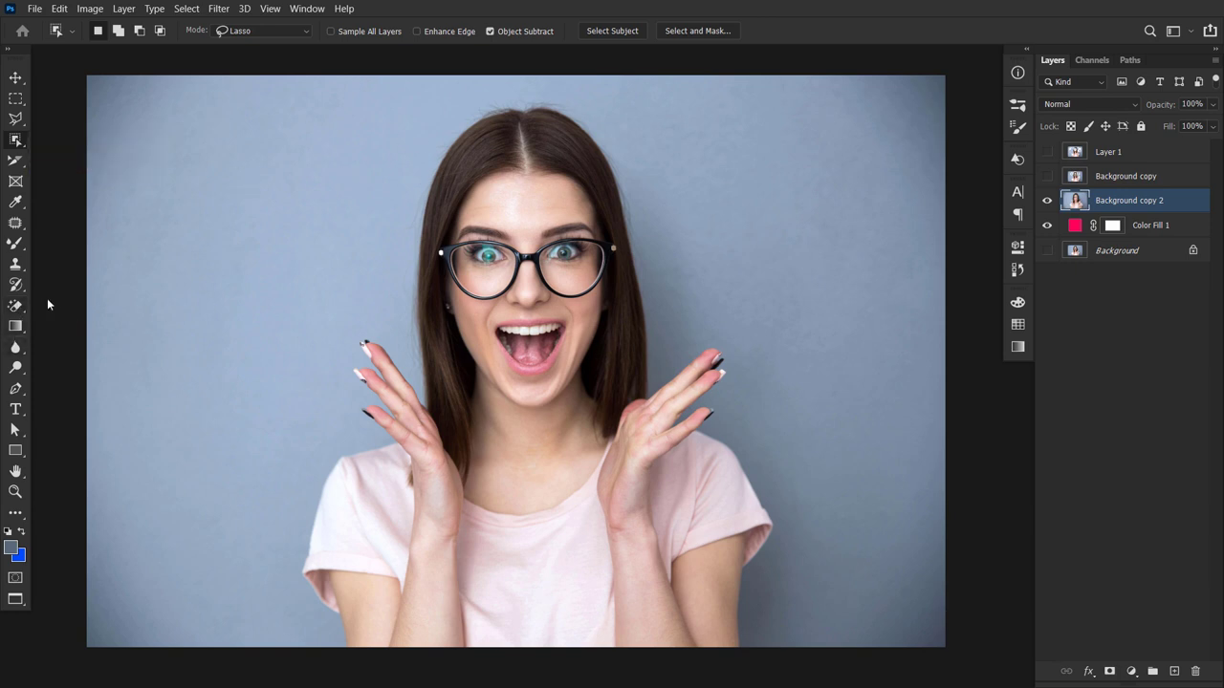
click(82, 337)
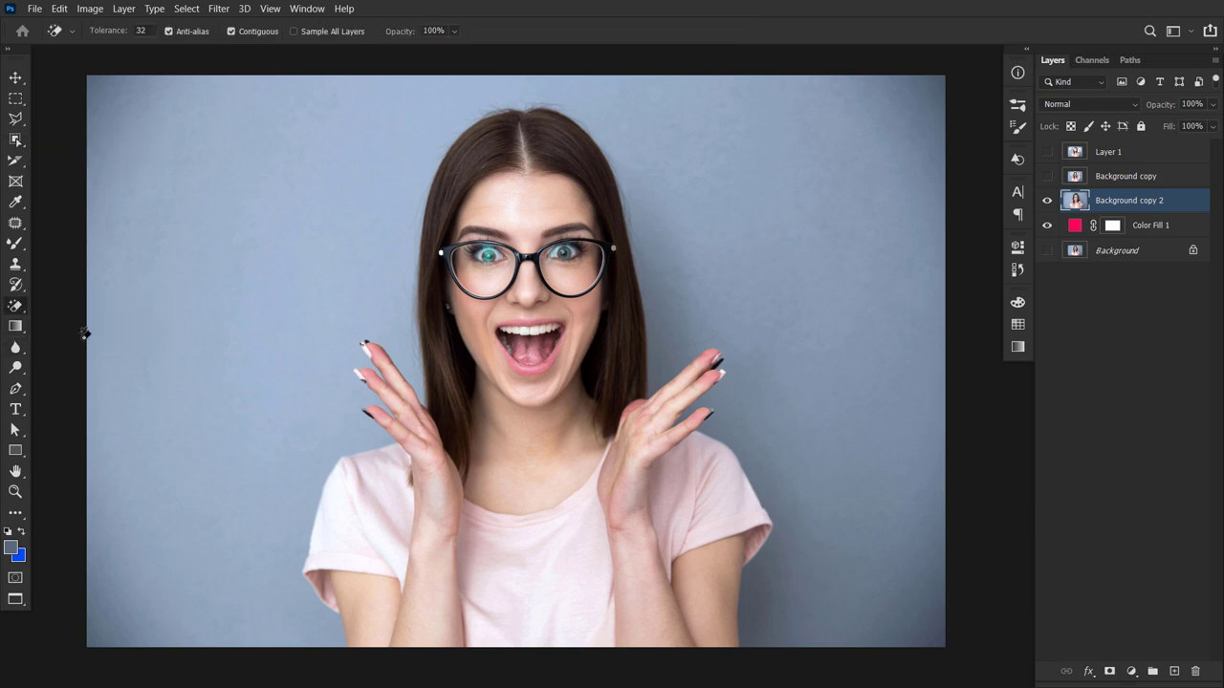
- Magic-erase the gray backdrop at the upper-left, both left corners, right side and lower-right corner
click(239, 165)
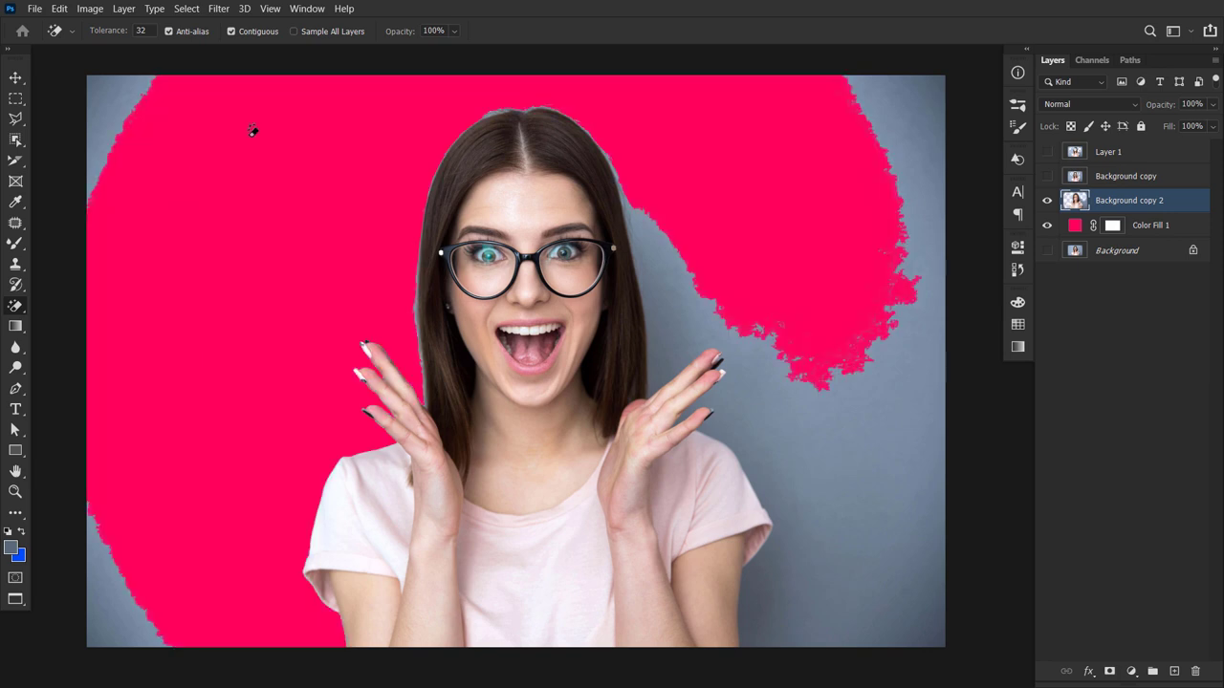
click(113, 100)
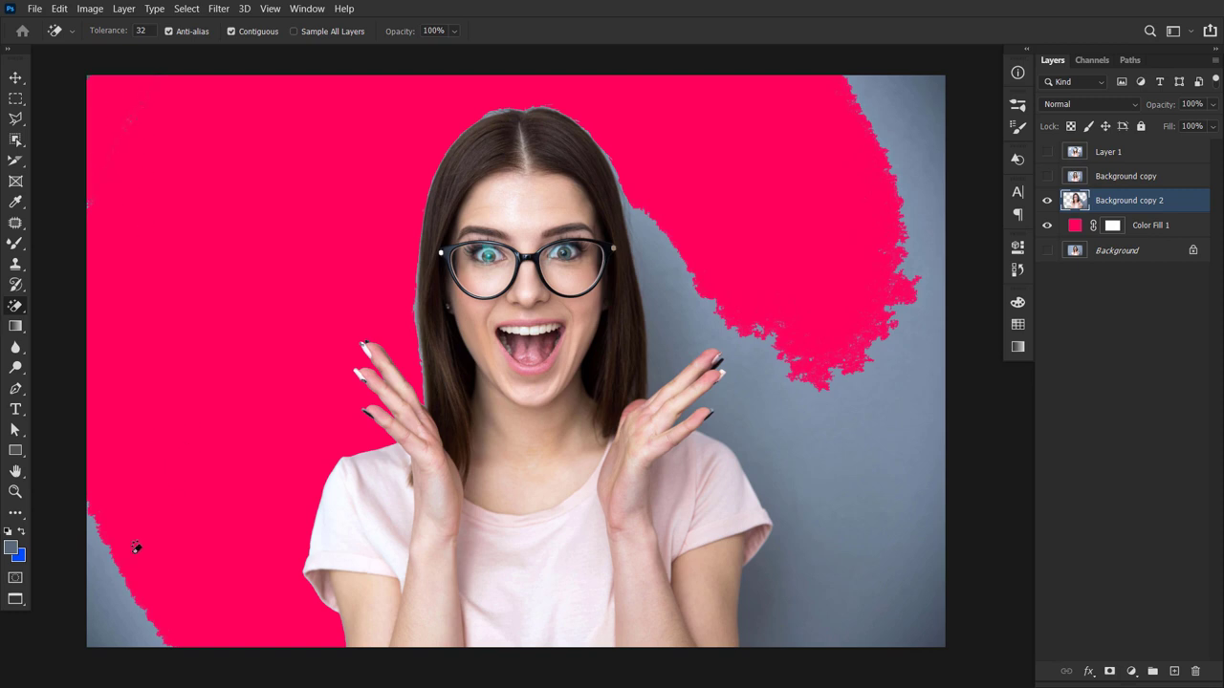
click(103, 605)
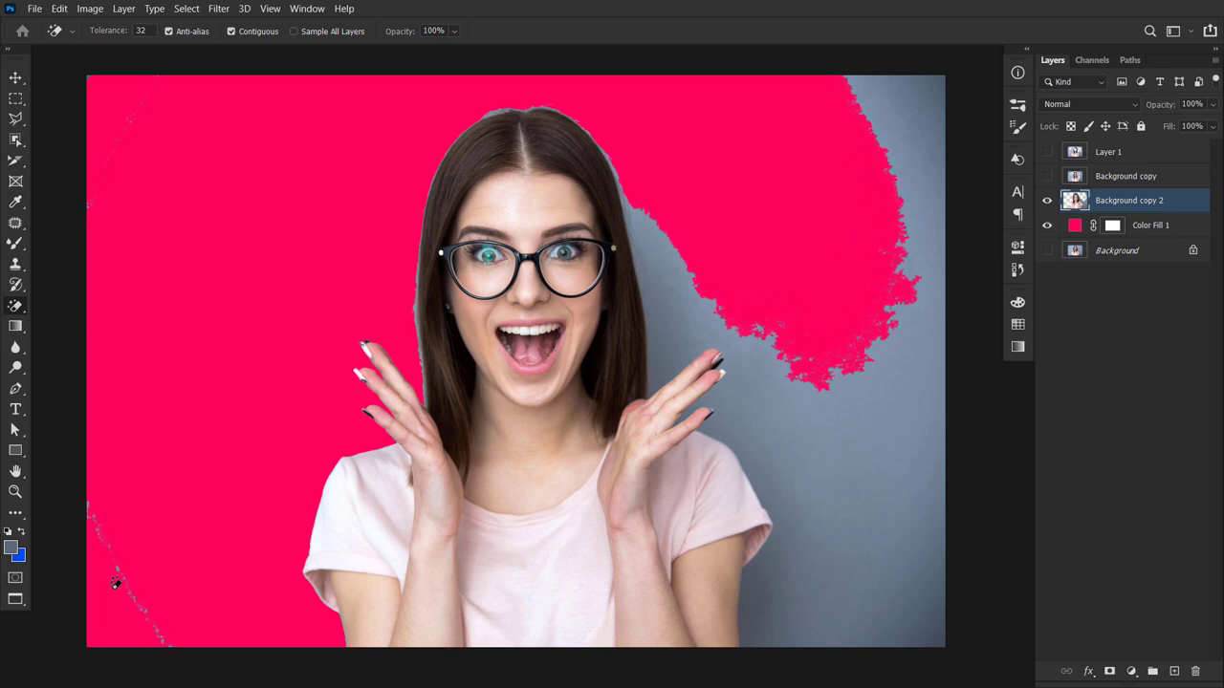
click(820, 403)
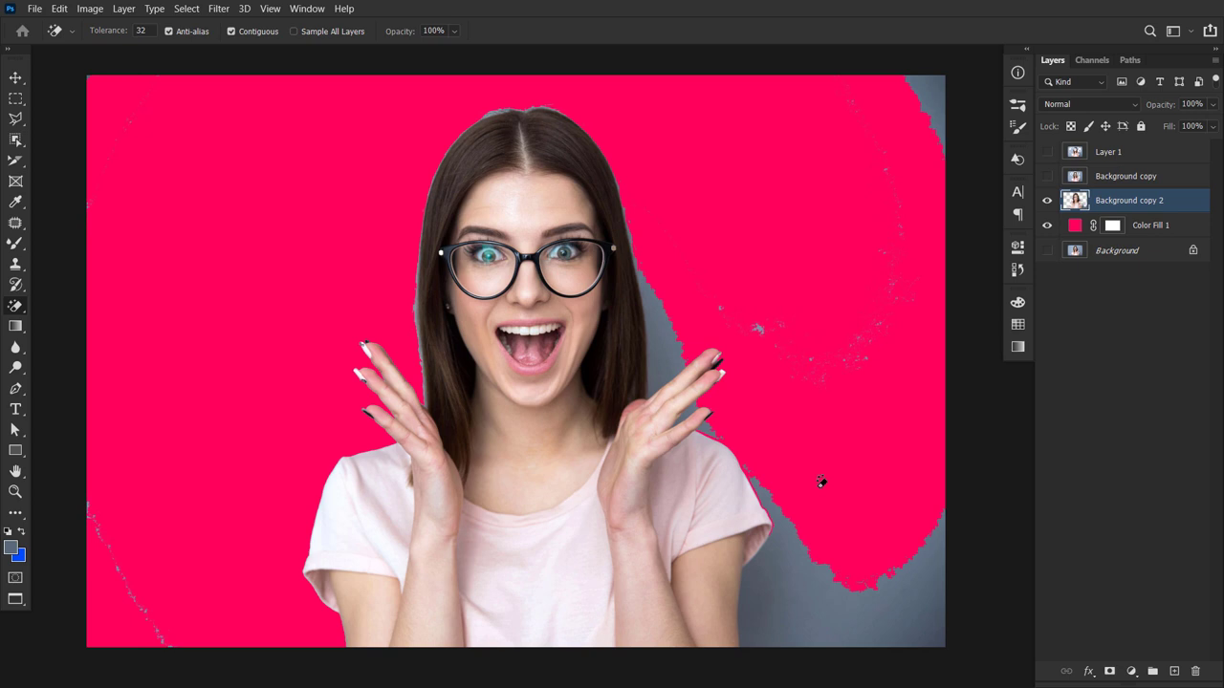
click(797, 623)
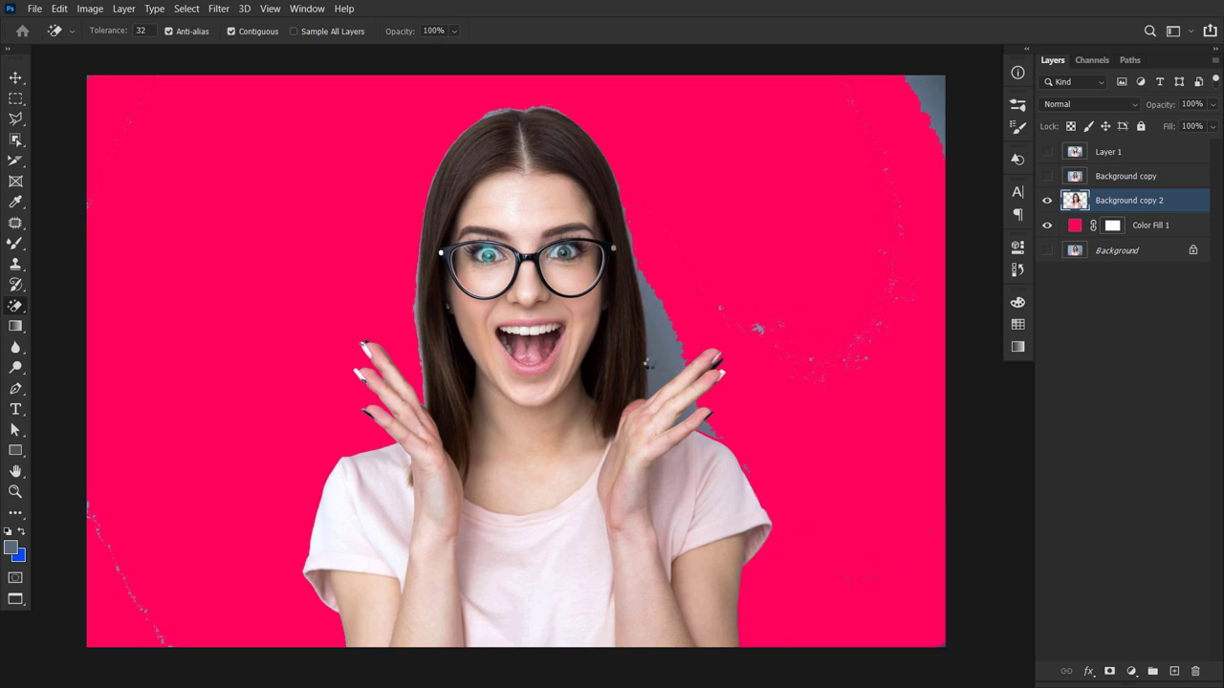
- Erase leftover gray fringe by the hair, right hand and top-right corner, undoing the erase that removed hair
click(658, 352)
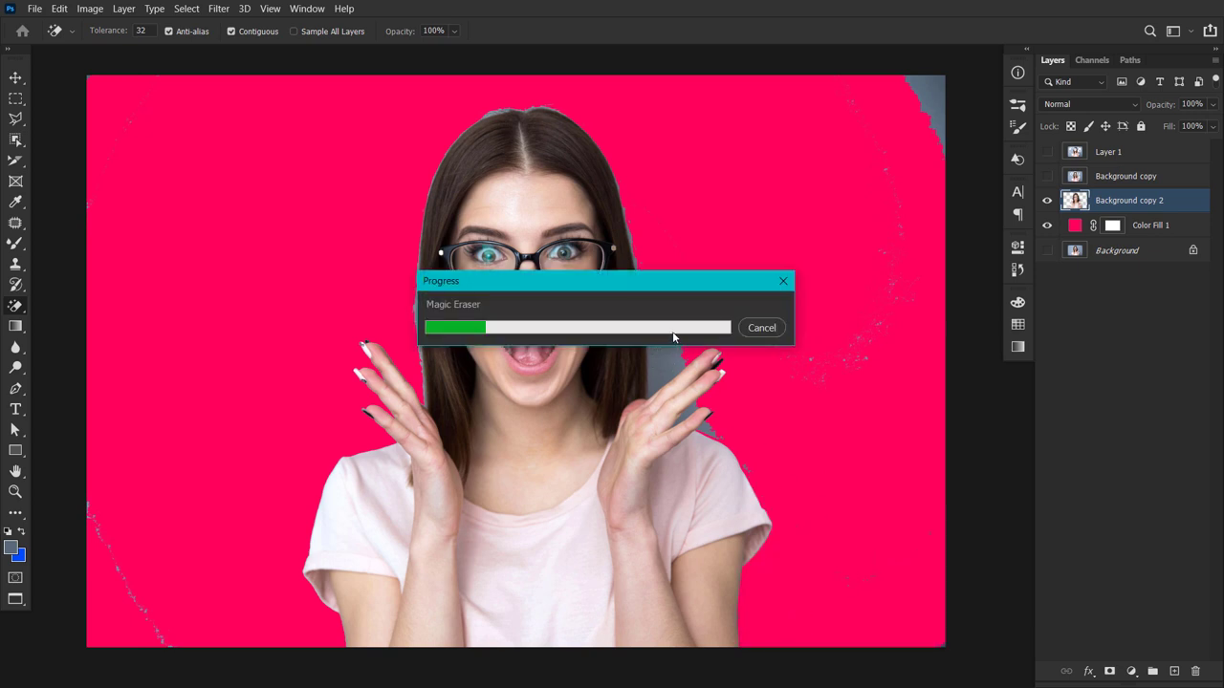
click(661, 342)
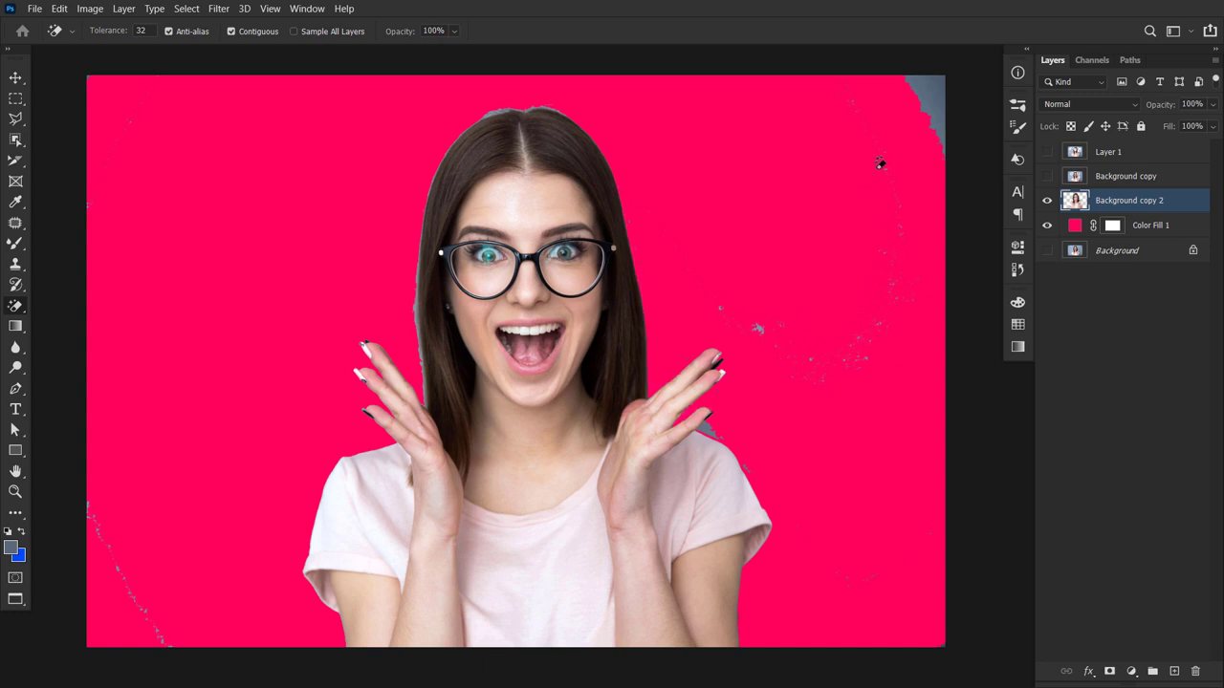
click(938, 97)
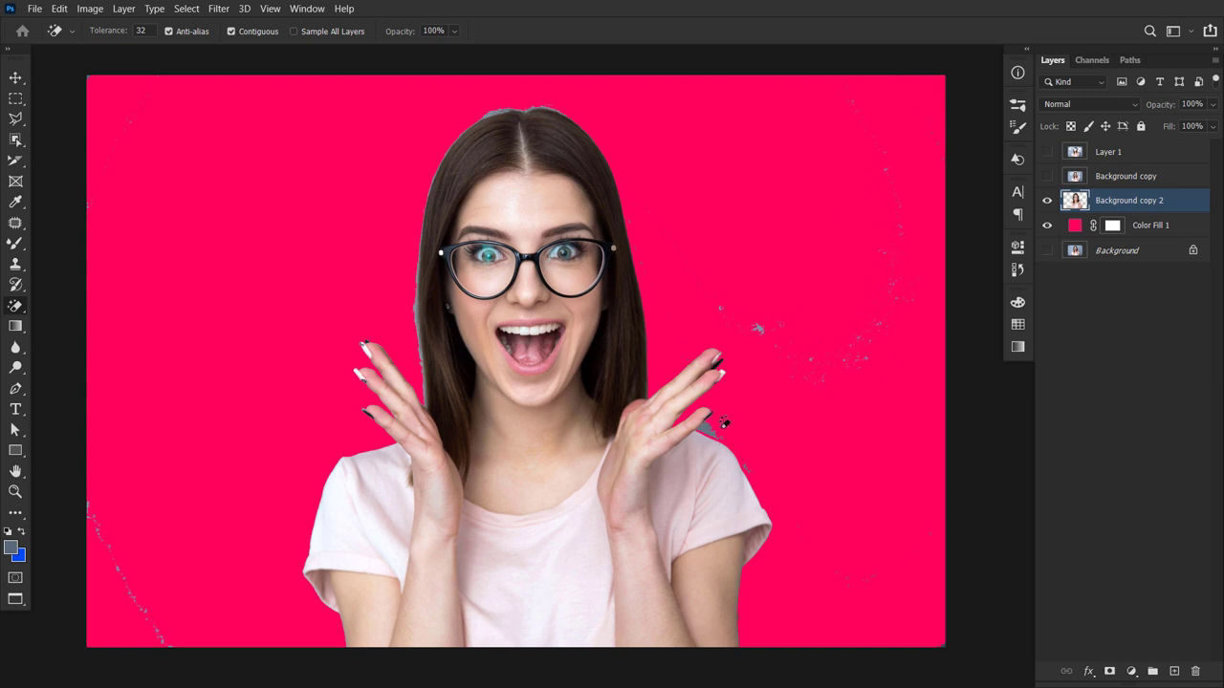
click(722, 424)
click(419, 300)
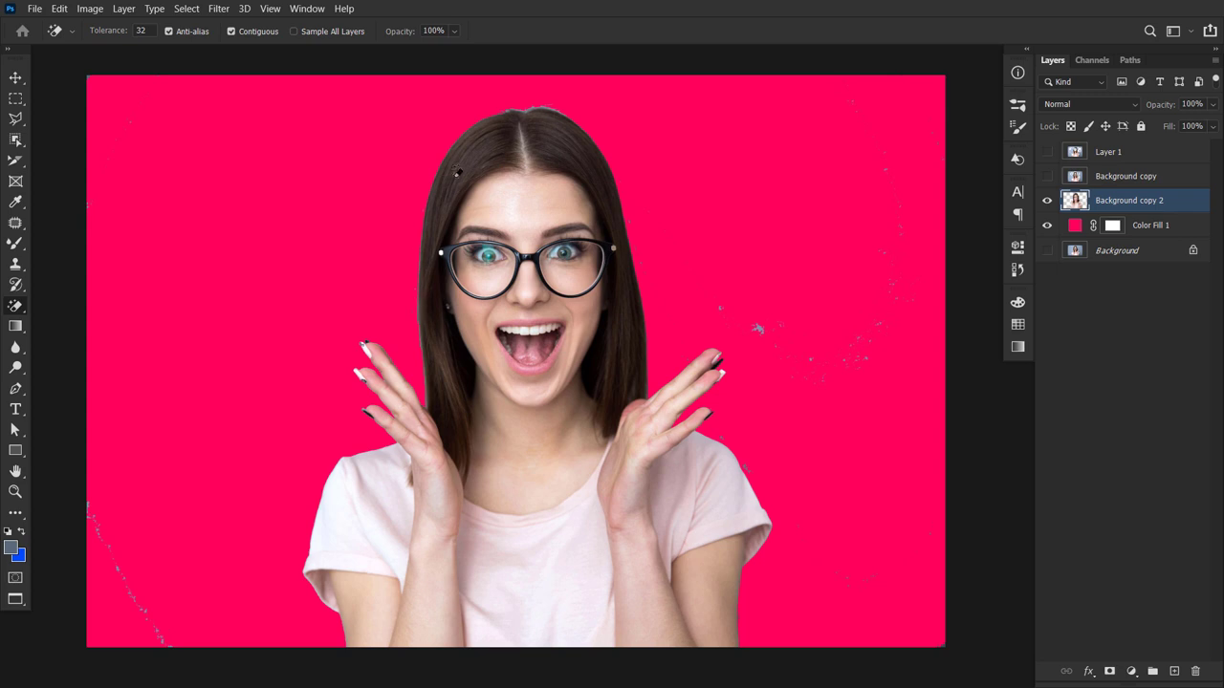
click(543, 103)
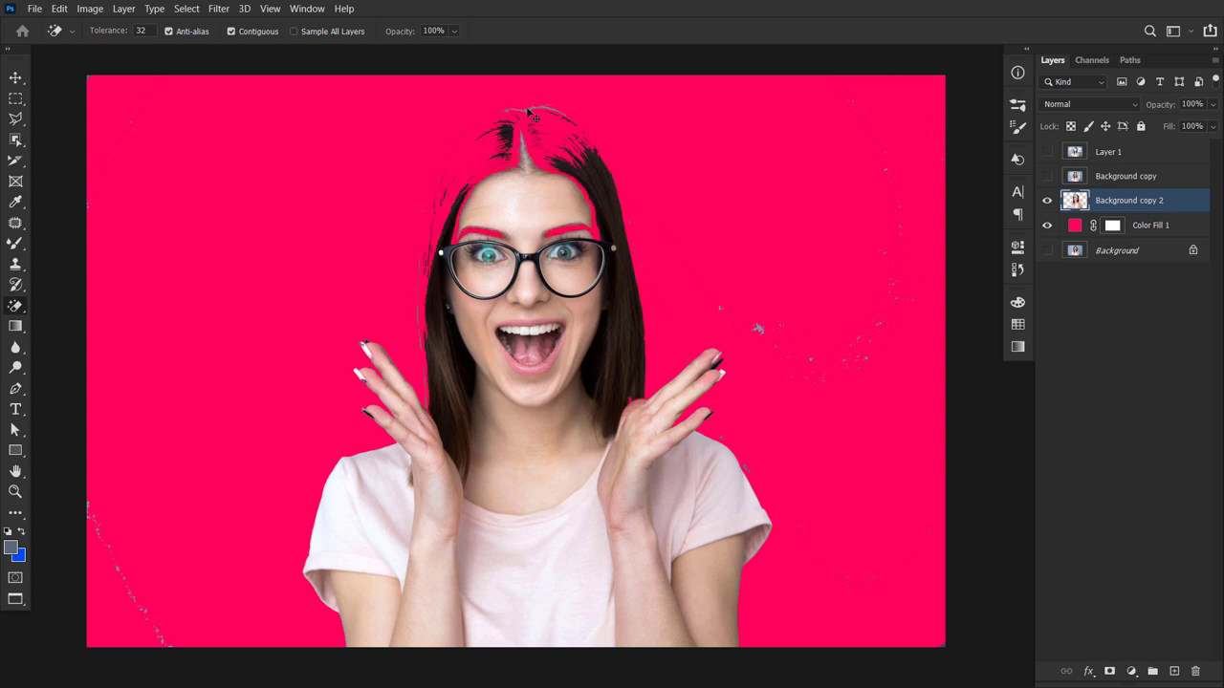
key(ctrl+z)
scroll(535, 105, up, 2)
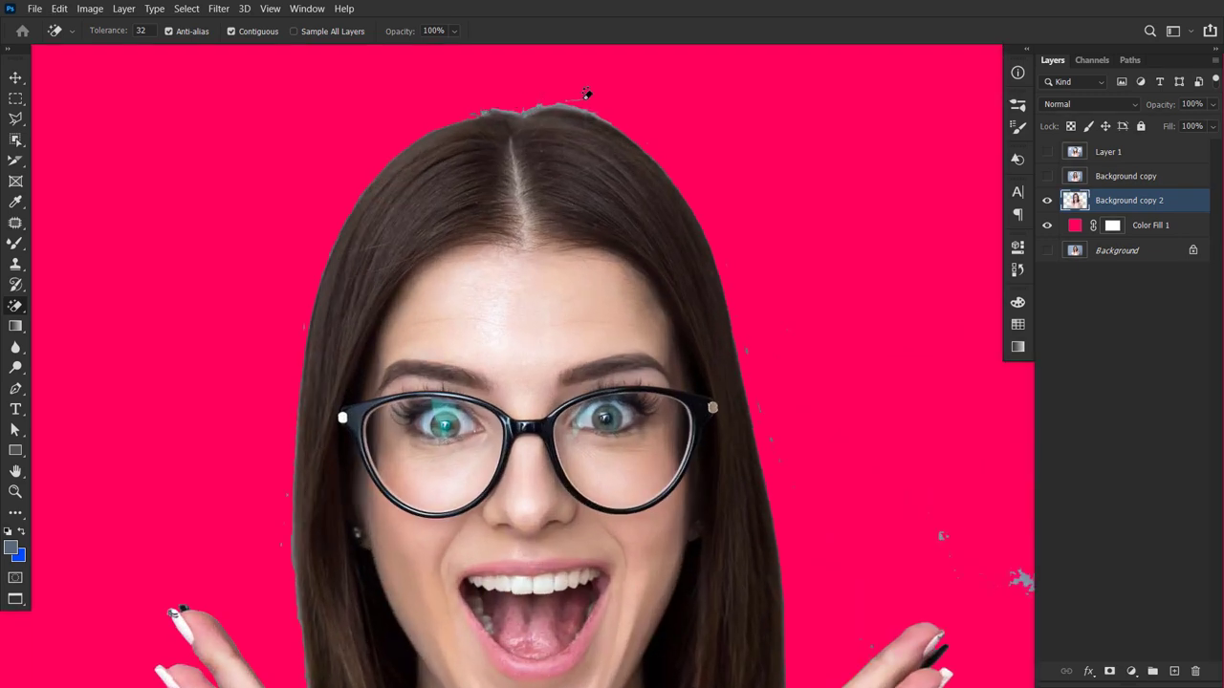
scroll(583, 100, down, 3)
scroll(651, 210, down, 1)
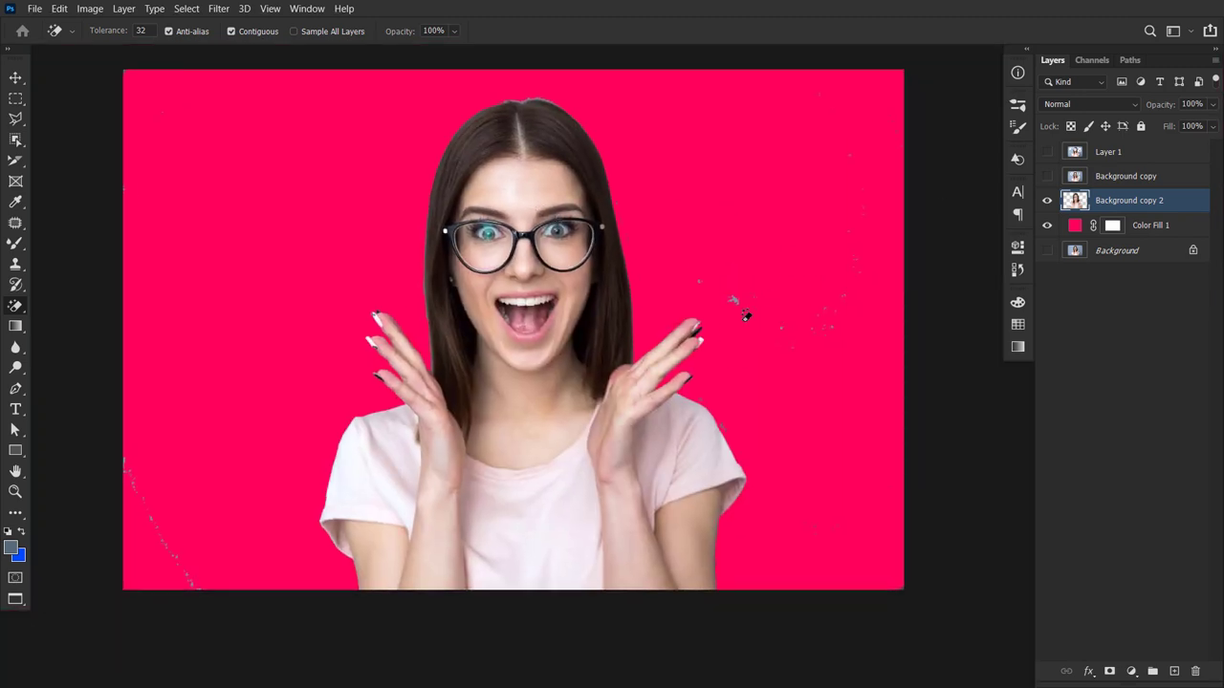
- Switch to the plain Eraser Tool with a Soft Round tip sized 1102 px
right_click(15, 306)
click(72, 306)
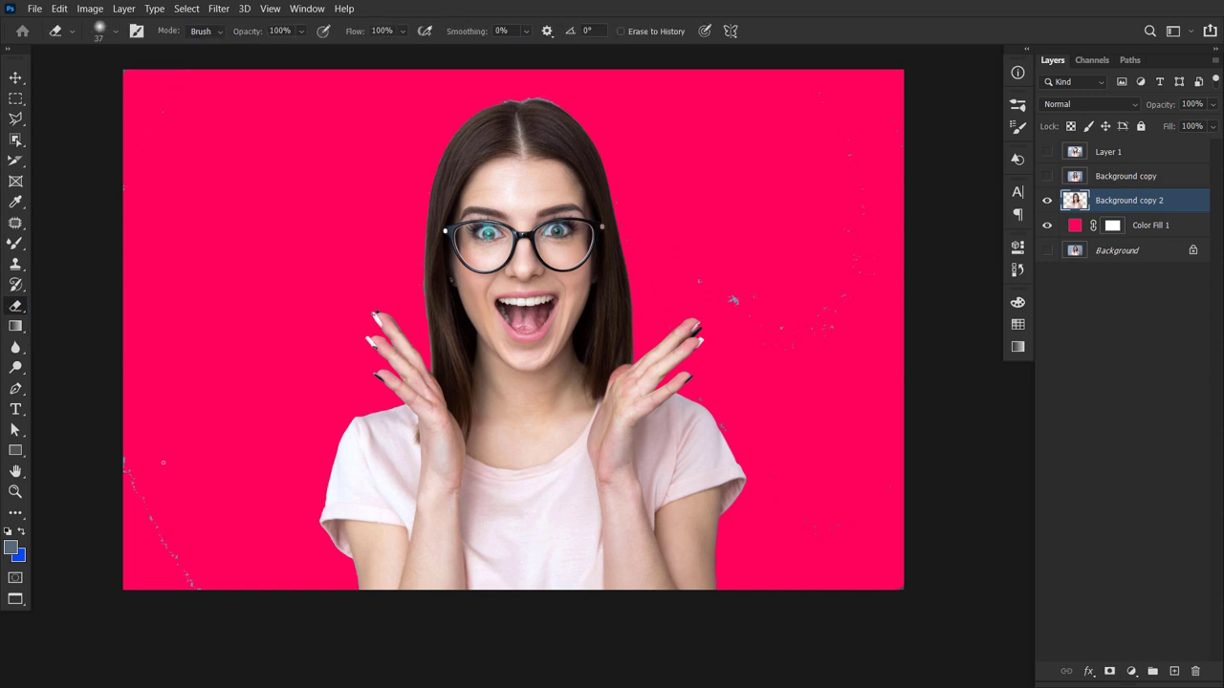
right_click(261, 424)
key(])
key(])
key(])
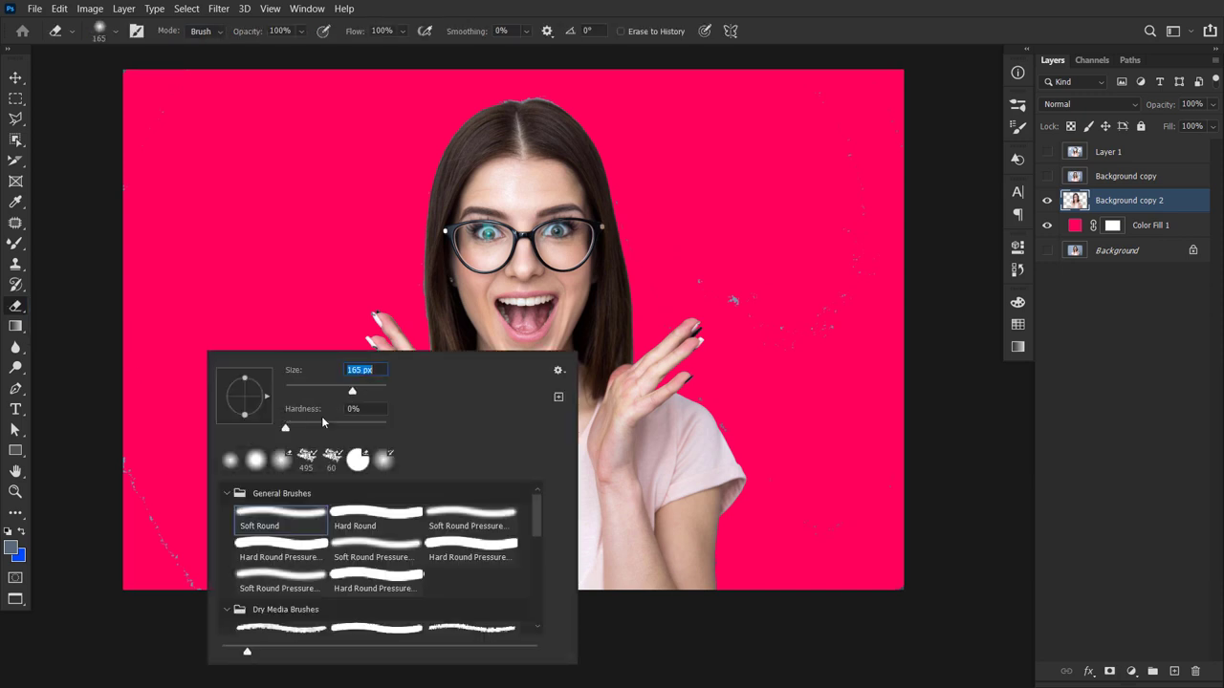
click(351, 427)
click(109, 459)
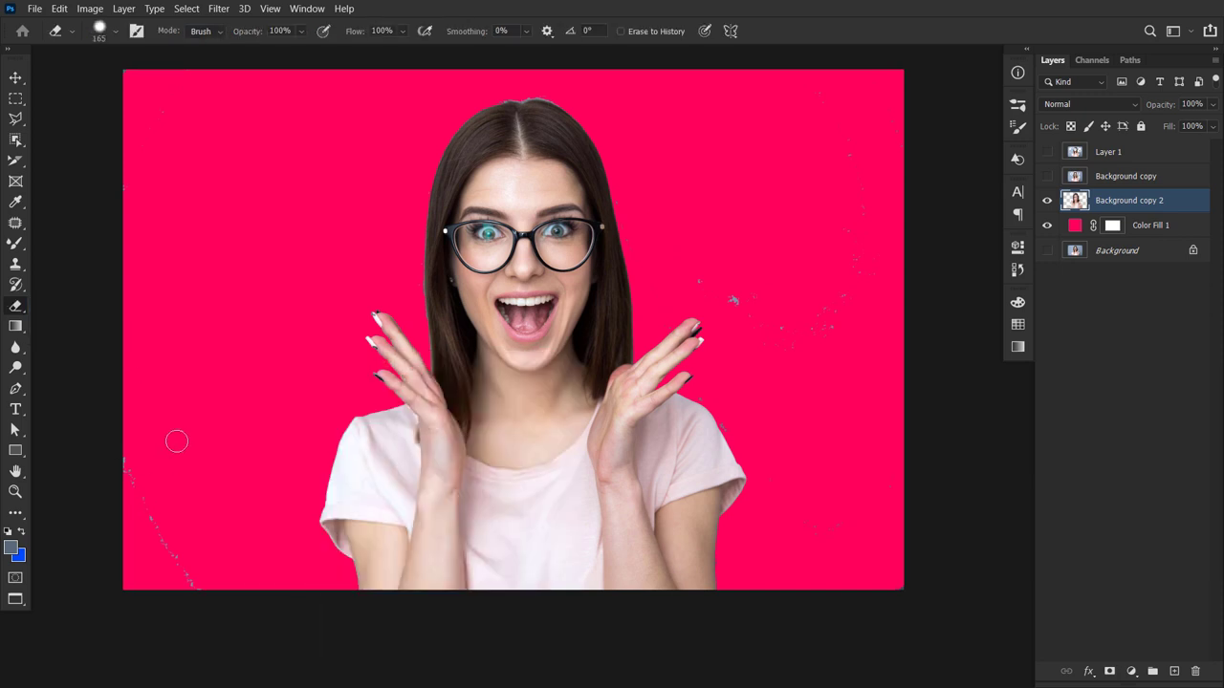
right_click(203, 446)
text(1102)
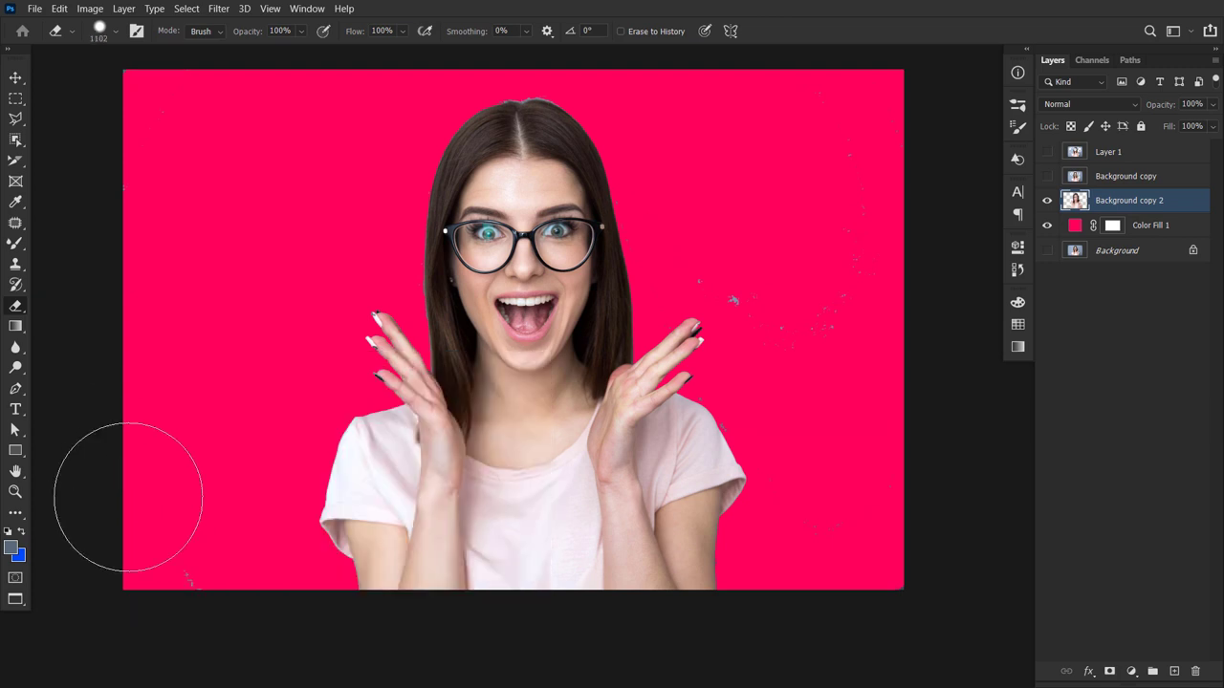
key(Return)
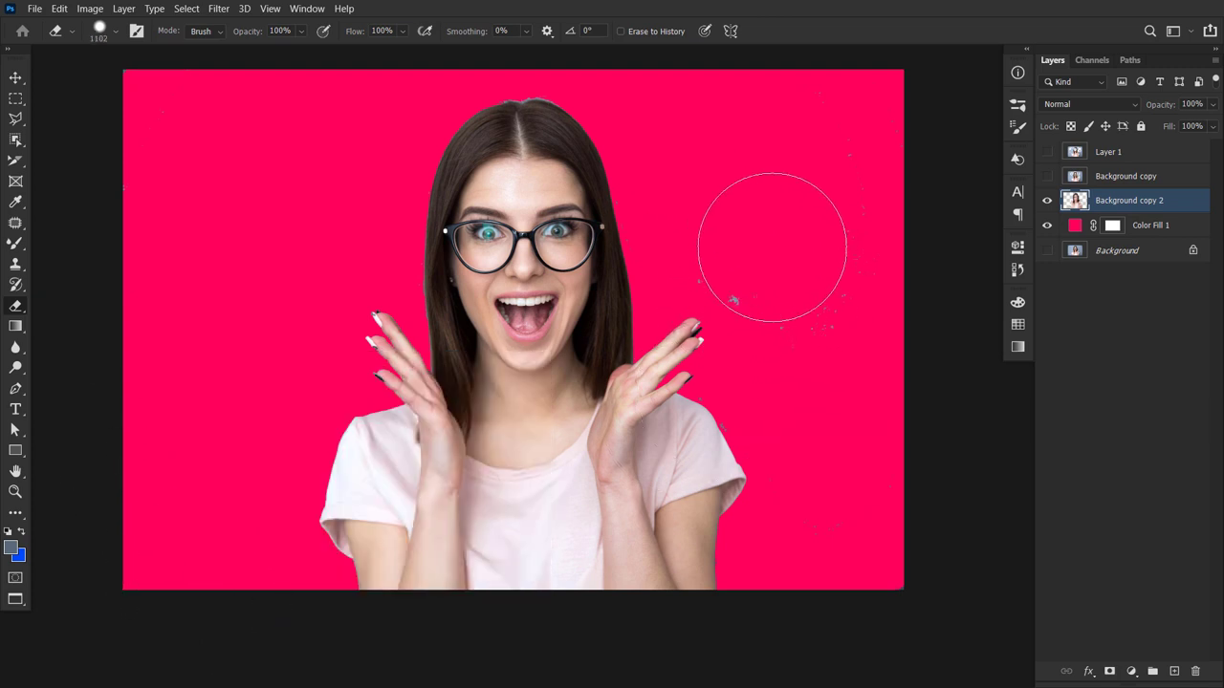
- Brush away stray gray specks on the right and upper-right background and a leftover gray blob
drag(765, 261, 896, 355)
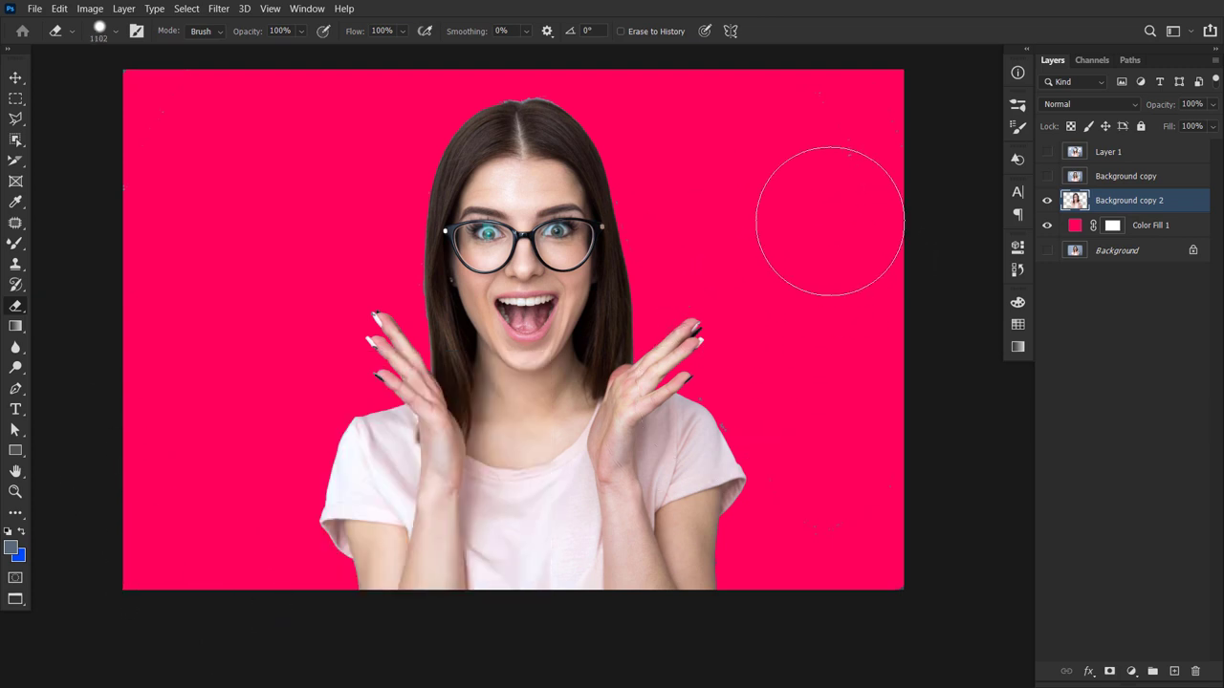
drag(827, 164, 771, 372)
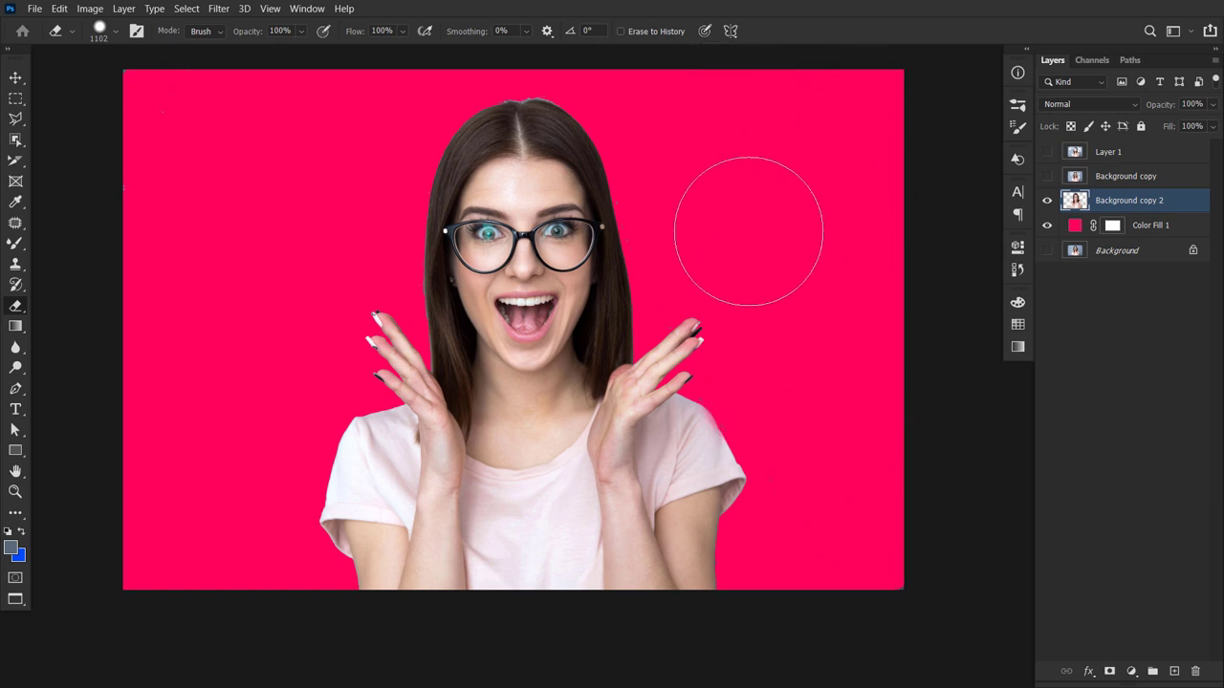
scroll(666, 221, up, 4)
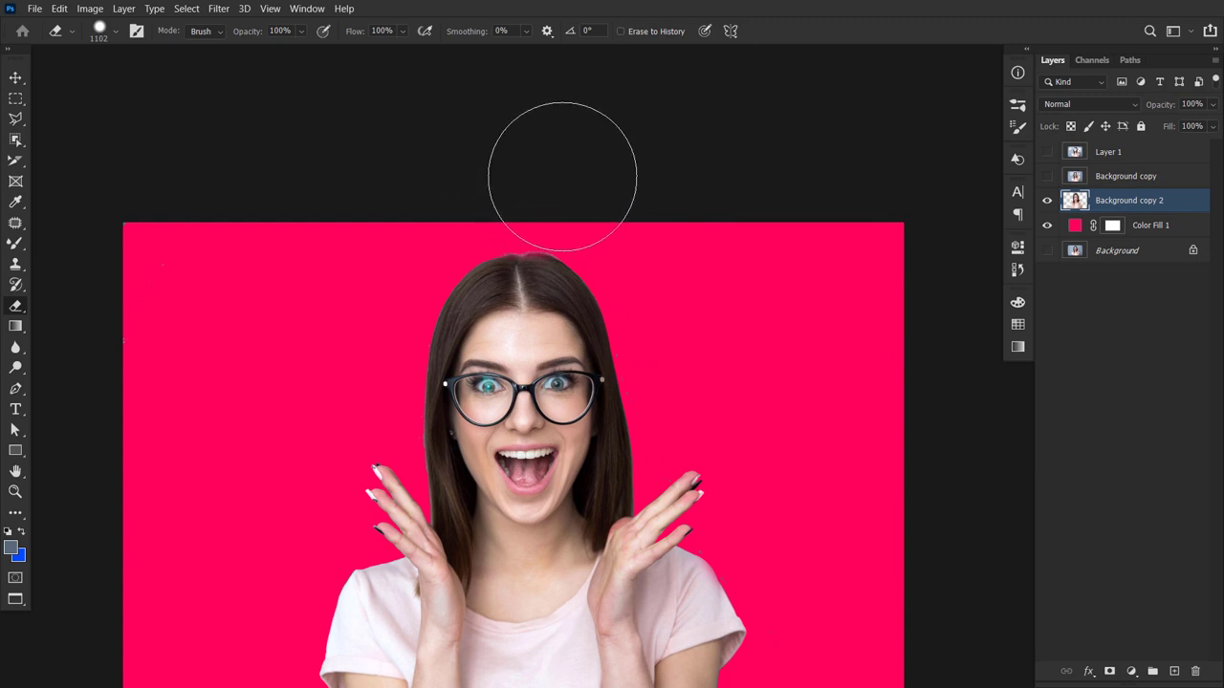
scroll(363, 229, down, 3)
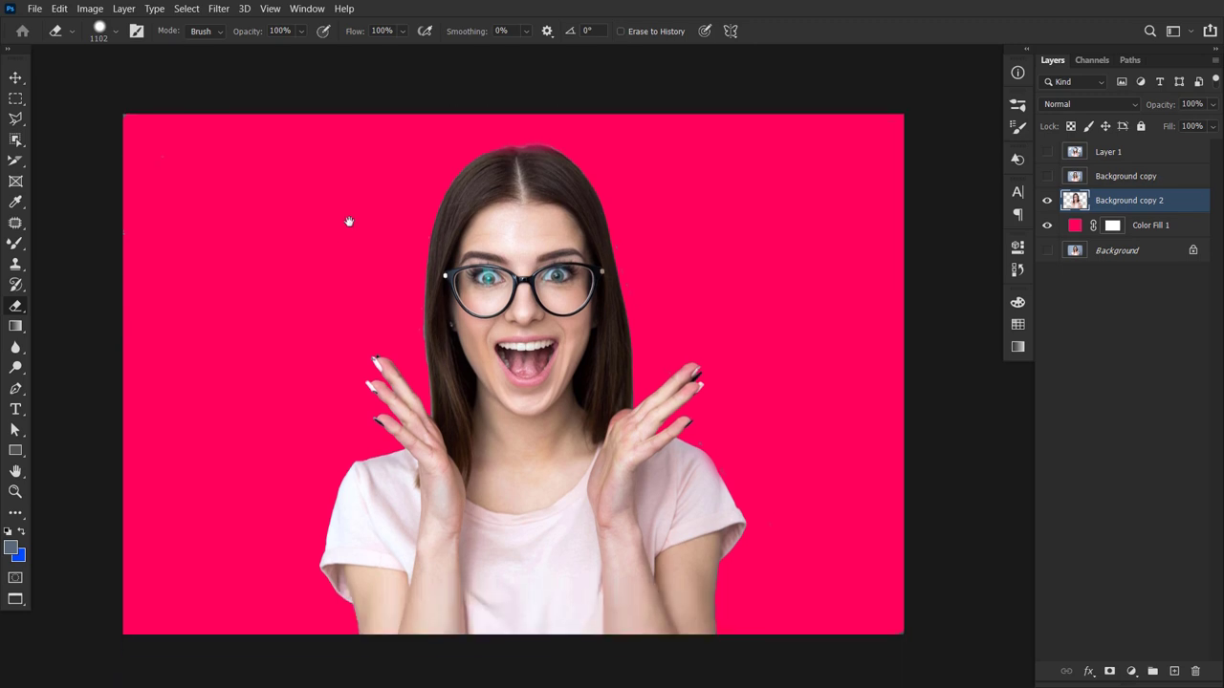
scroll(647, 374, up, 3)
scroll(606, 293, up, 2)
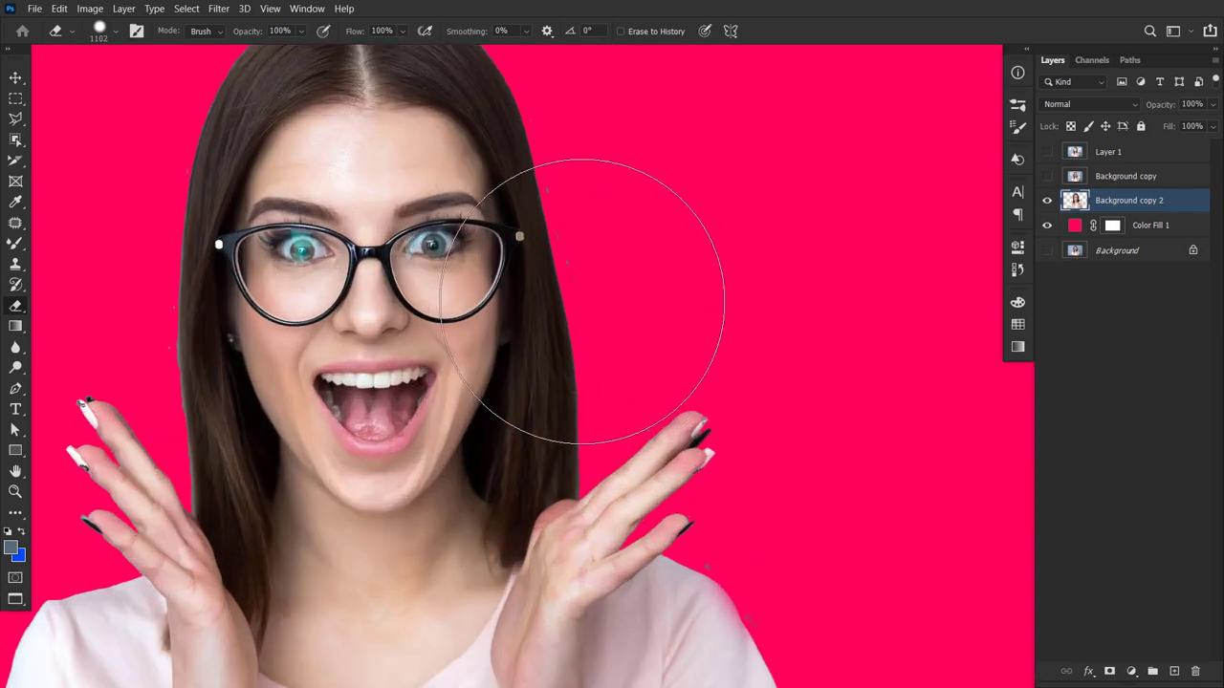
drag(530, 313, 593, 383)
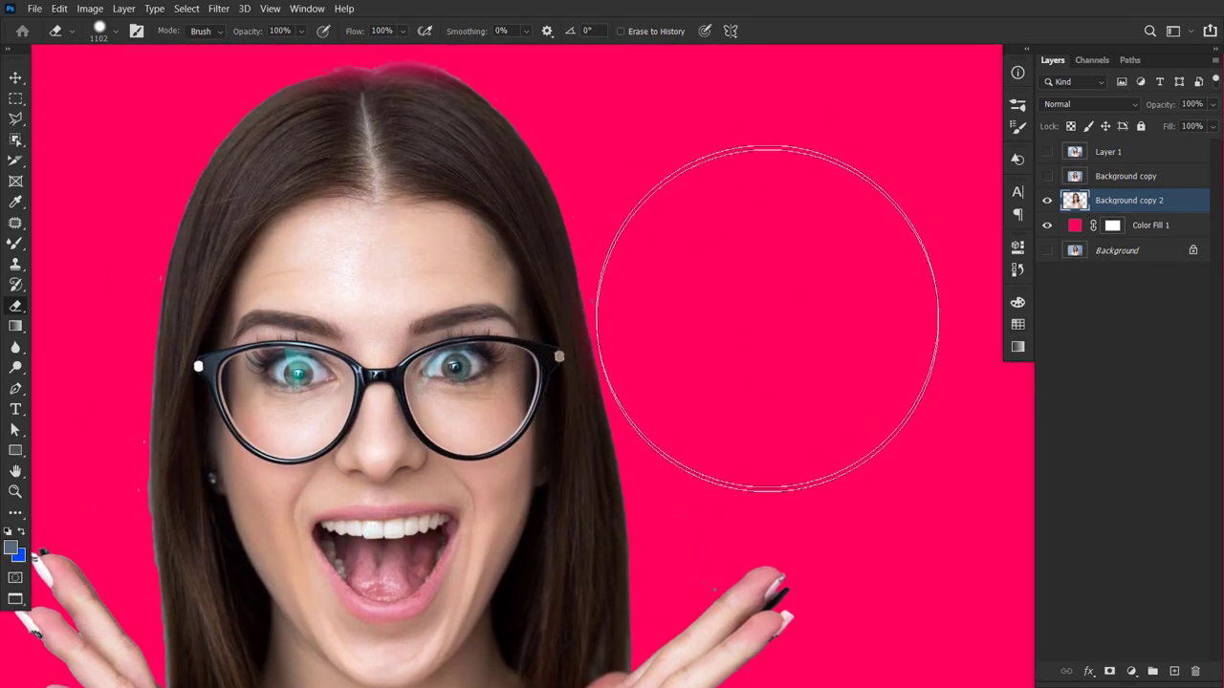
scroll(780, 321, down, 5)
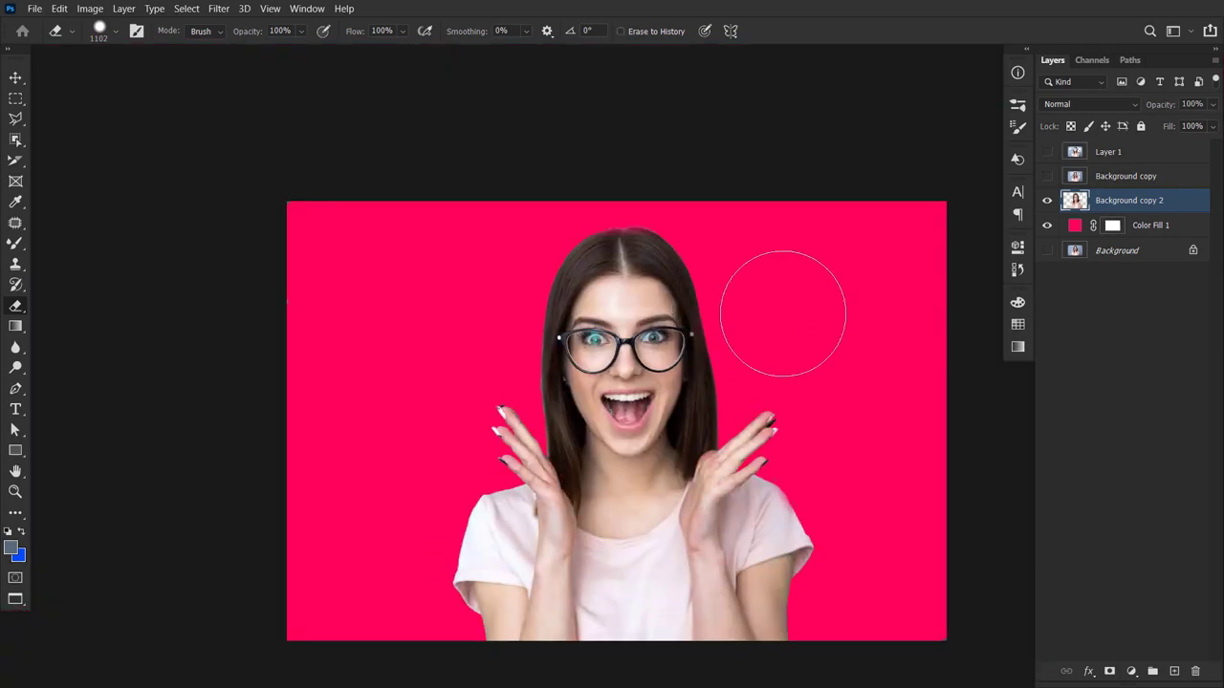
drag(721, 278, 657, 251)
scroll(625, 308, up, 2)
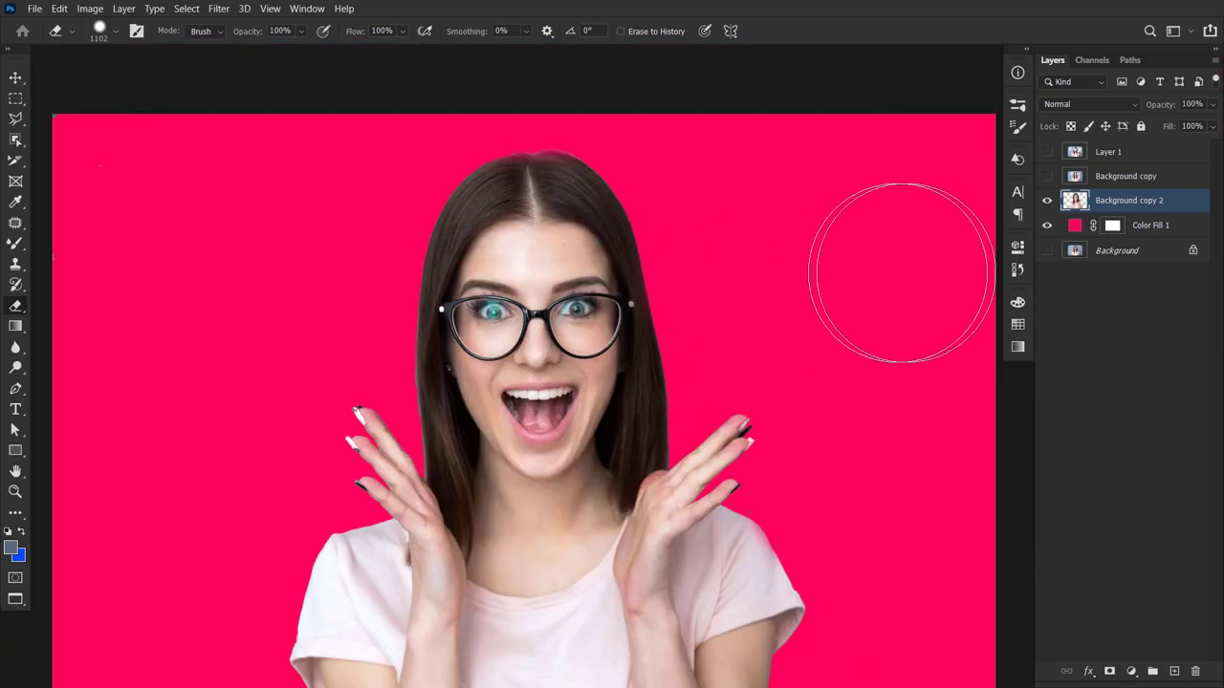
- Change the Color Fill 1 colour to pure red ff0000
double_click(1074, 225)
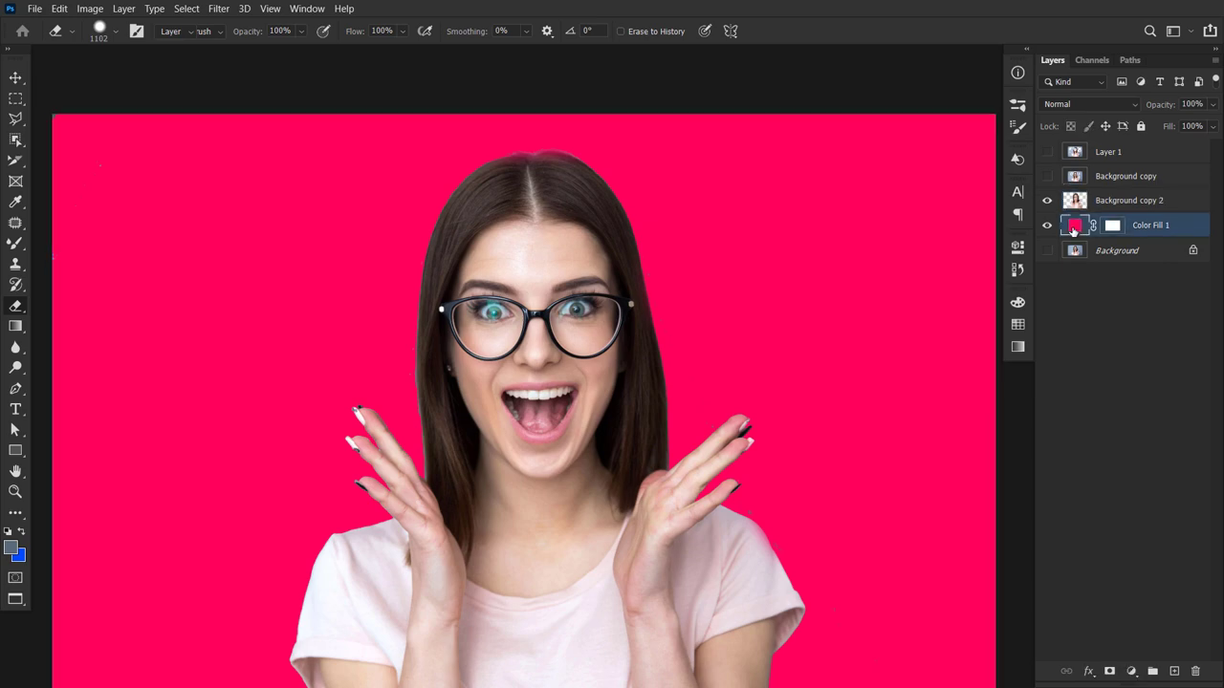
drag(850, 186, 991, 263)
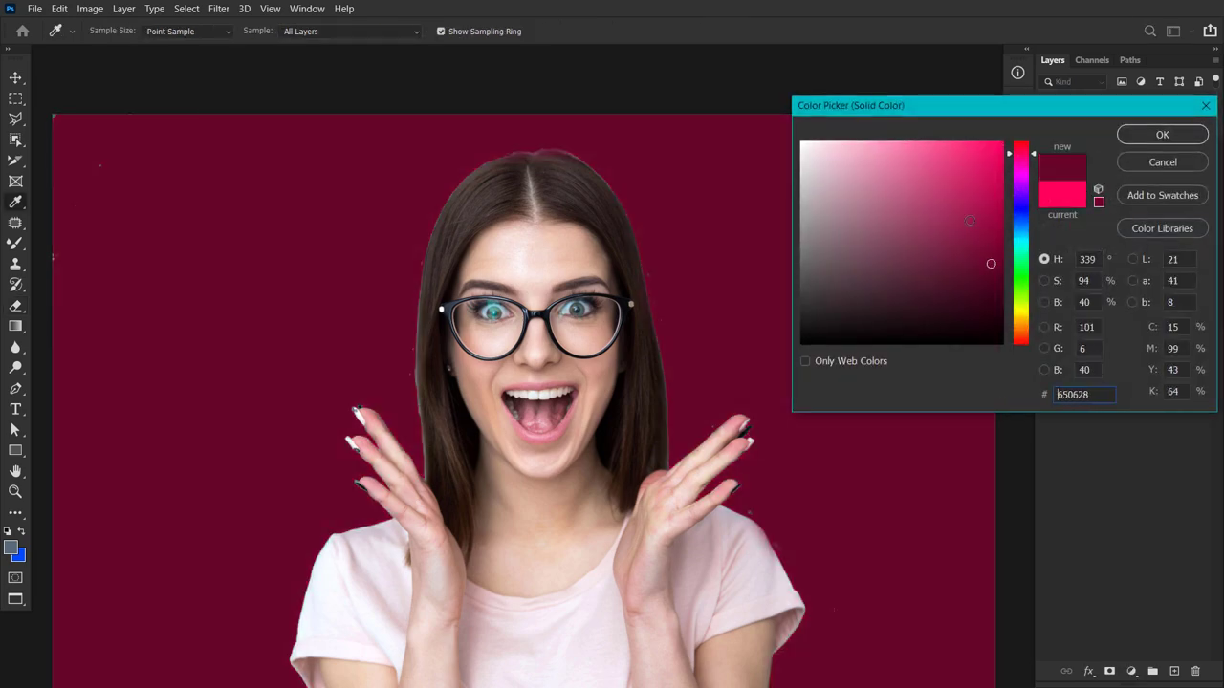
mouse_move(969, 220)
mouse_down()
mouse_move(969, 172)
mouse_move(1021, 153)
mouse_up()
click(1022, 145)
text(ff0000)
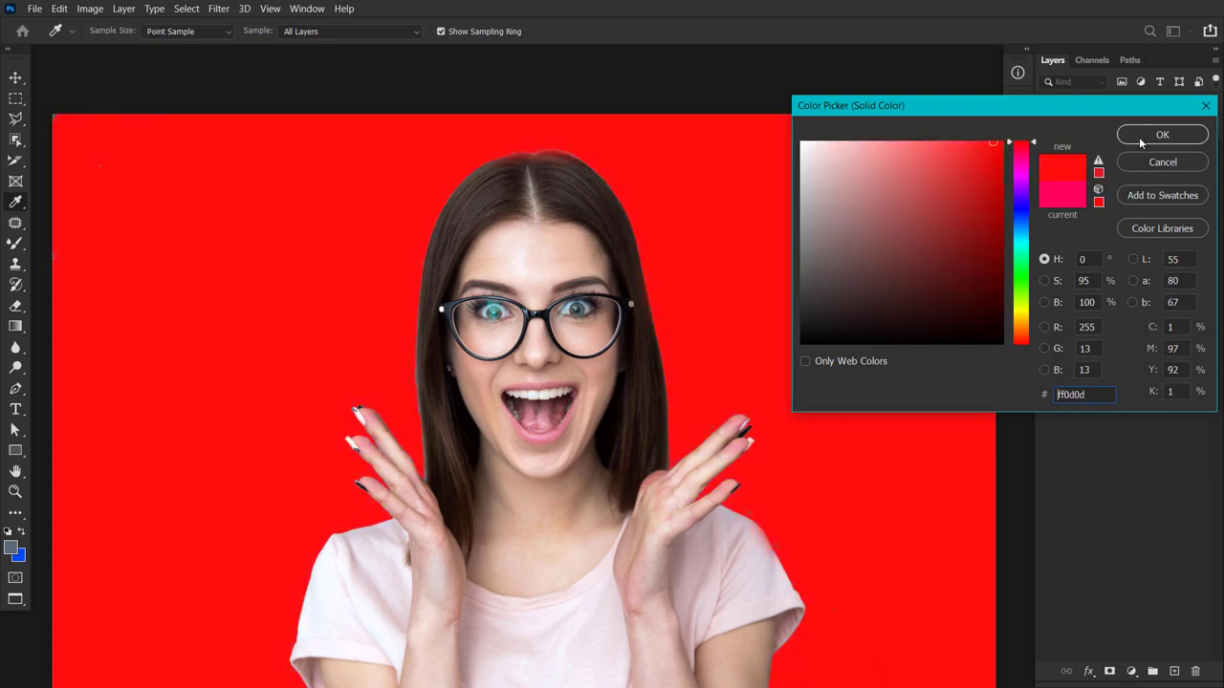
click(1162, 135)
- Move Background copy 2 flush with the canvas edges, briefly hiding the red fill to check transparency
scroll(650, 227, down, 3)
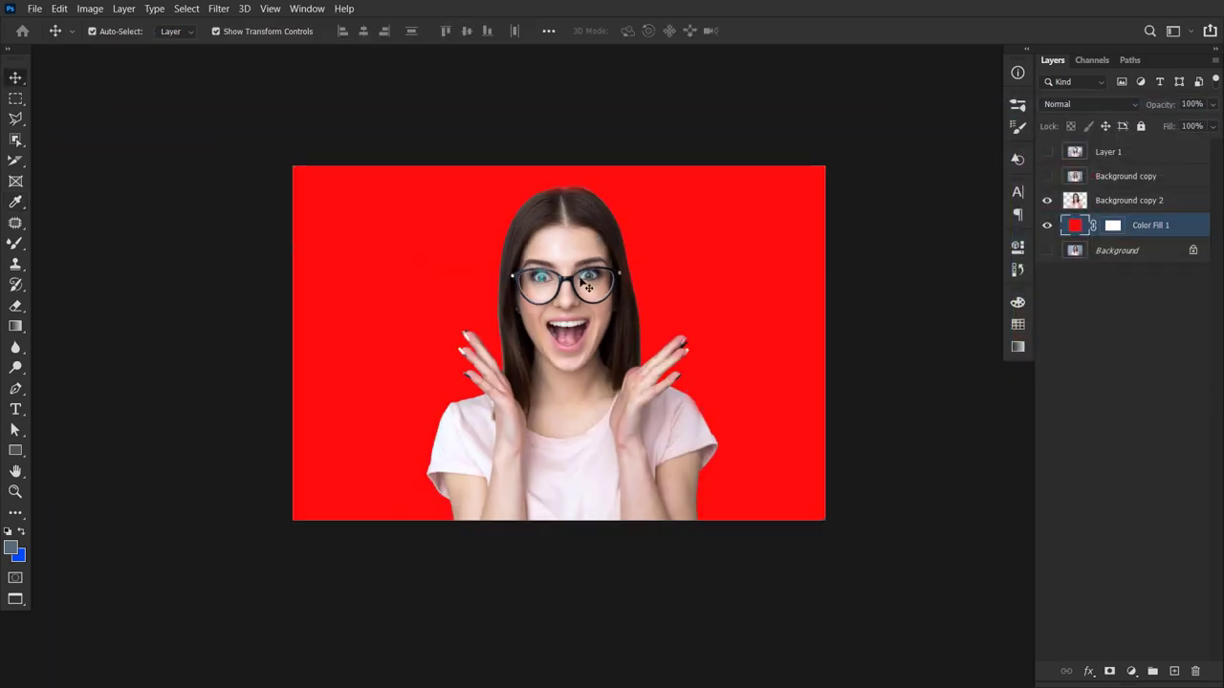
click(538, 280)
mouse_move(539, 280)
mouse_down()
mouse_move(505, 265)
mouse_move(584, 278)
mouse_move(542, 265)
mouse_move(627, 257)
mouse_move(556, 259)
mouse_up()
click(1047, 224)
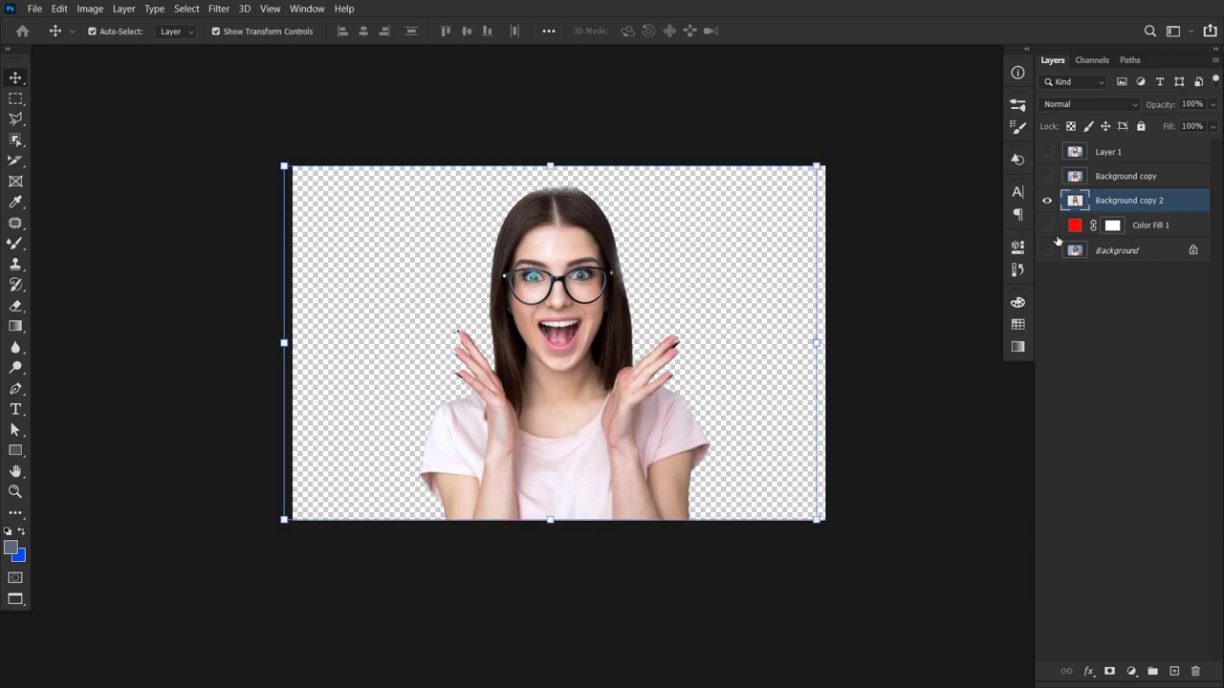
click(1047, 224)
drag(575, 265, 584, 267)
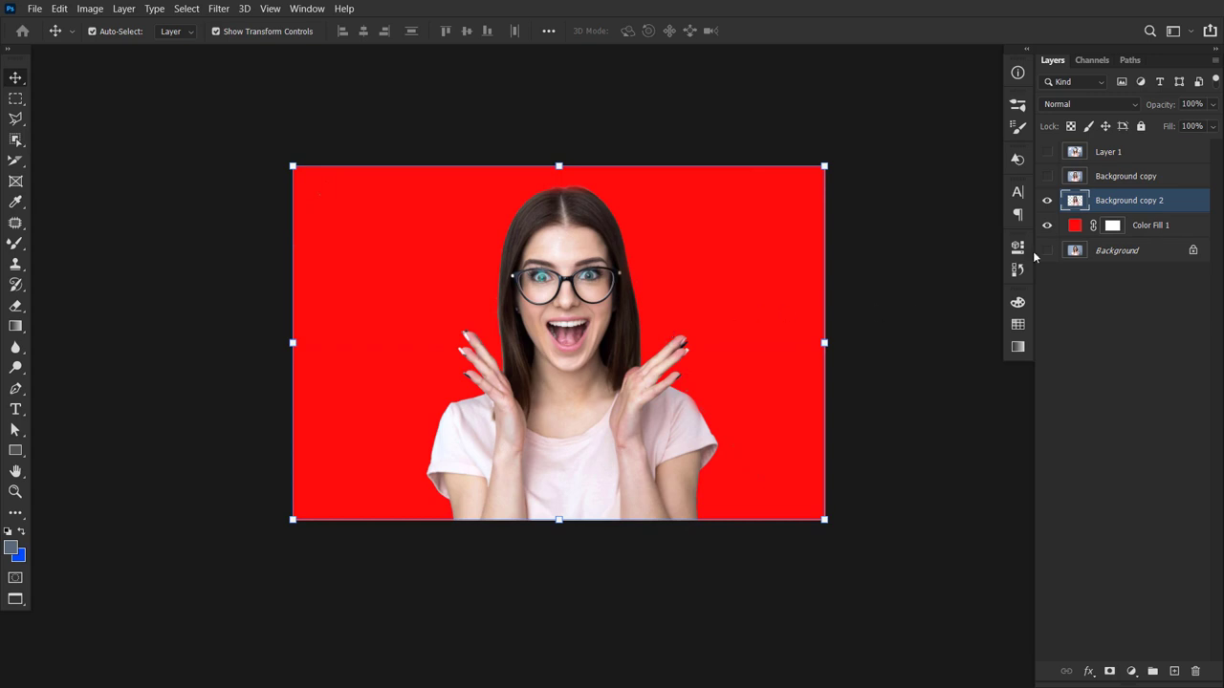
- Add a new Layer 2 and paint a blue freehand brush scribble around the portrait
click(1175, 671)
click(10, 247)
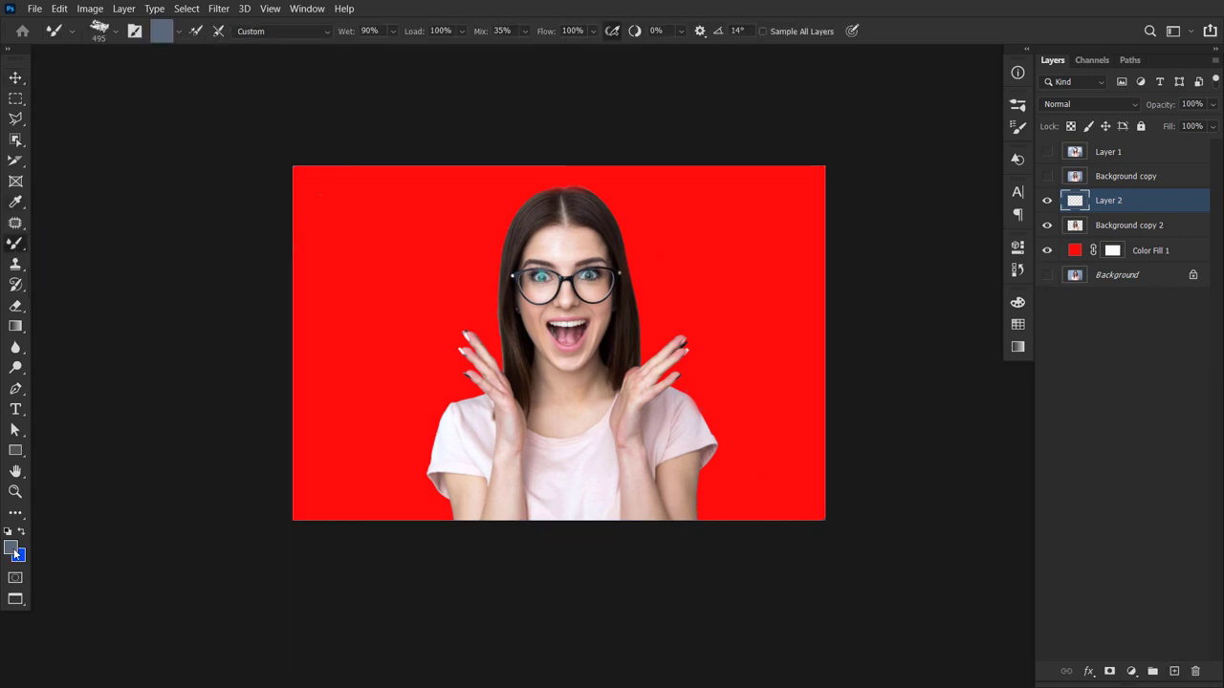
key(shift+b)
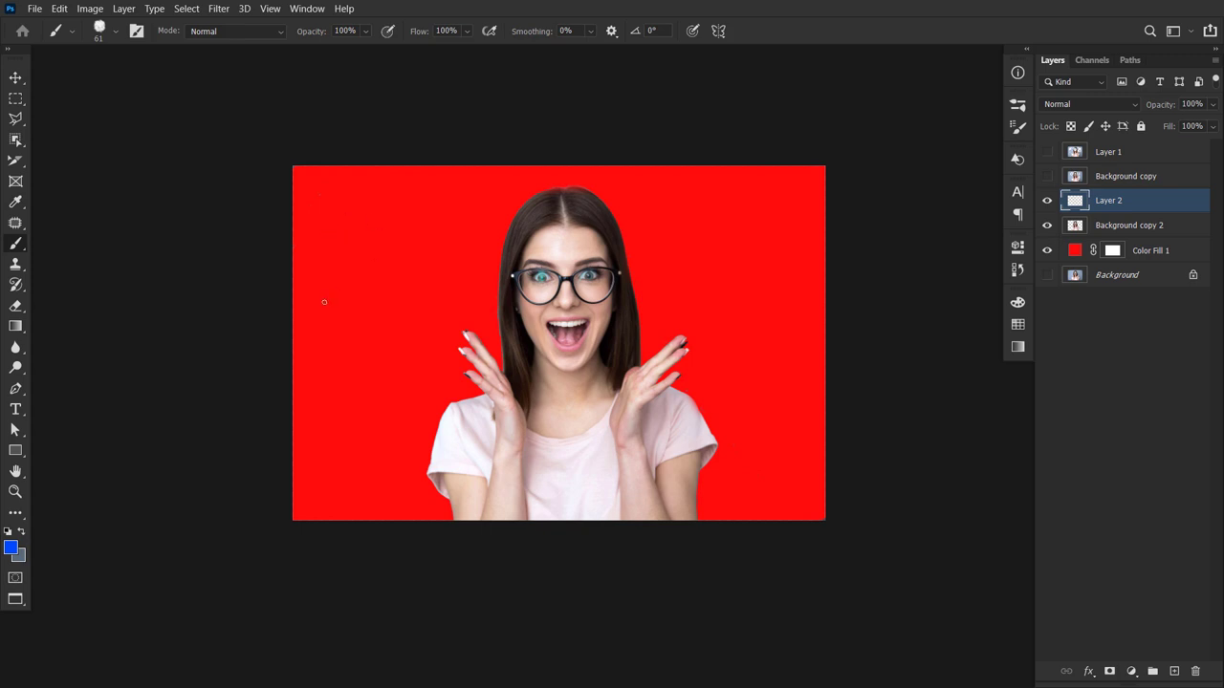
drag(328, 220, 619, 373)
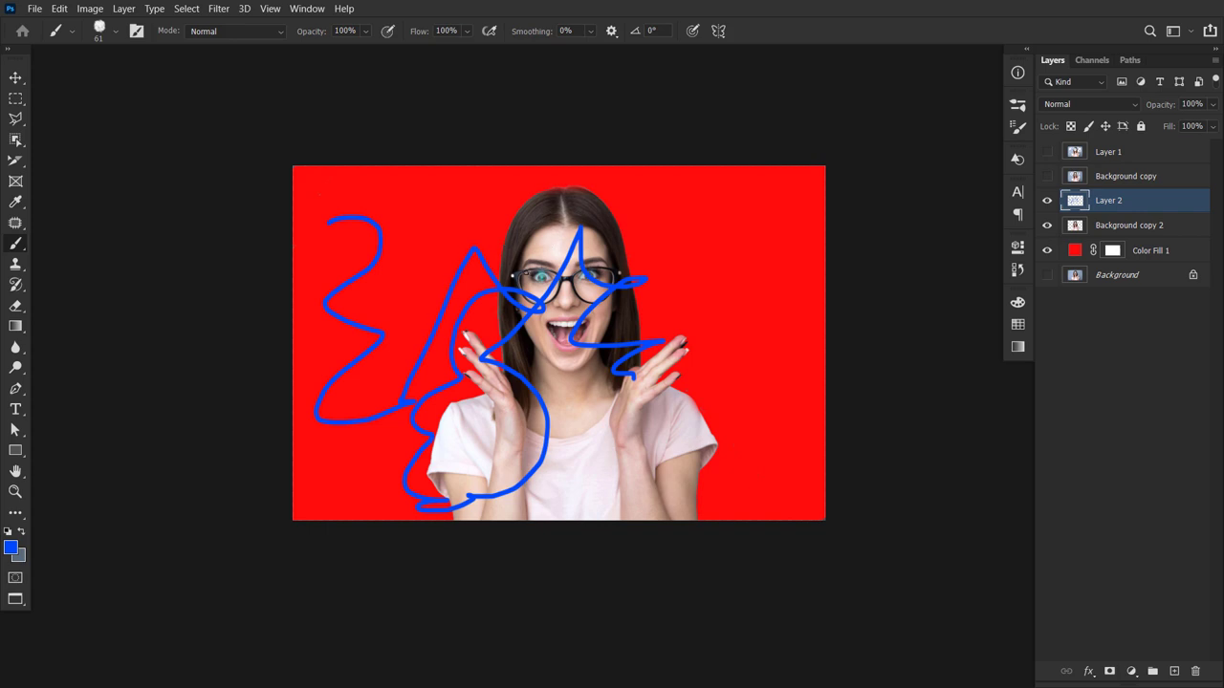
right_click(15, 306)
click(76, 302)
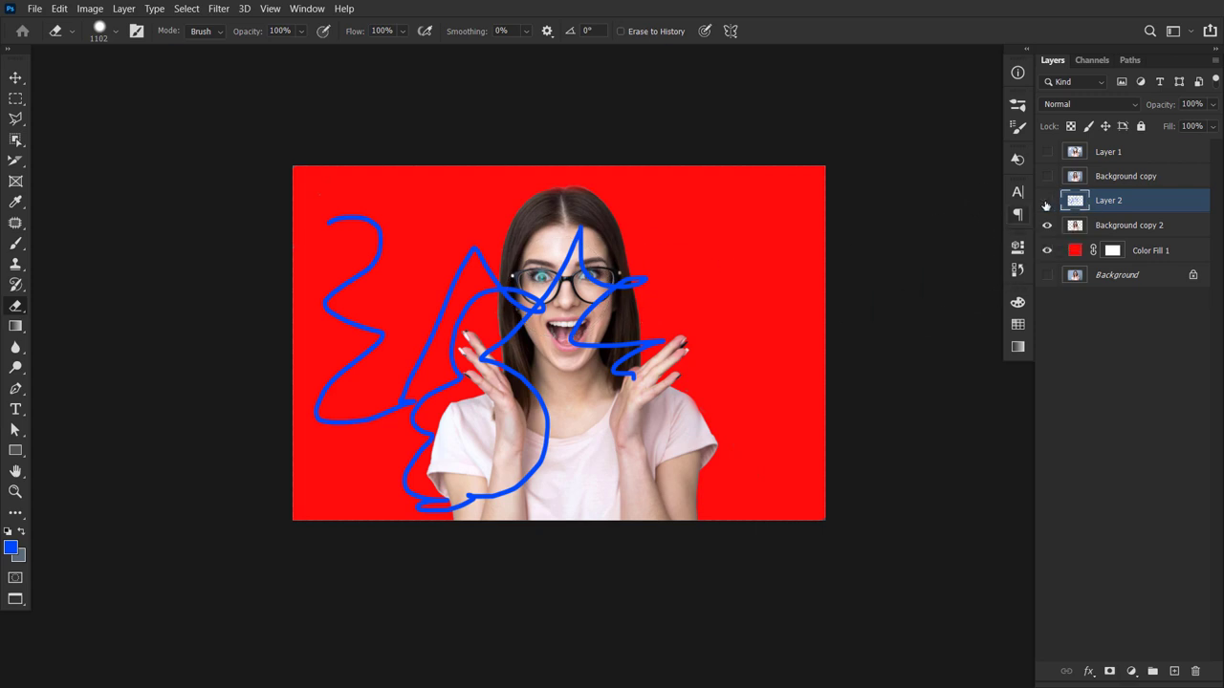
- Erase the blue scribble strokes around the face and hand, then switch to the Move tool
click(1046, 200)
click(1046, 200)
mouse_move(627, 344)
mouse_down()
mouse_move(595, 258)
mouse_move(530, 251)
mouse_move(473, 442)
mouse_move(500, 510)
mouse_move(437, 479)
mouse_move(486, 361)
mouse_move(500, 260)
mouse_move(465, 281)
mouse_move(432, 350)
mouse_move(368, 325)
mouse_up()
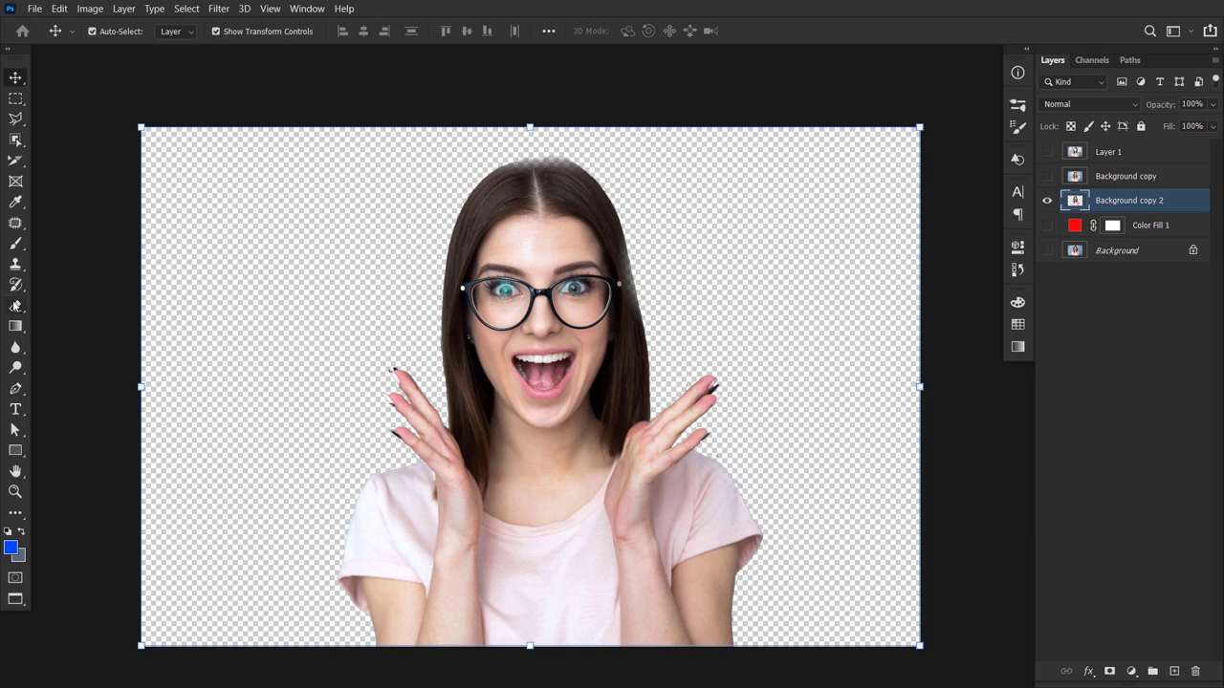
click(16, 306)
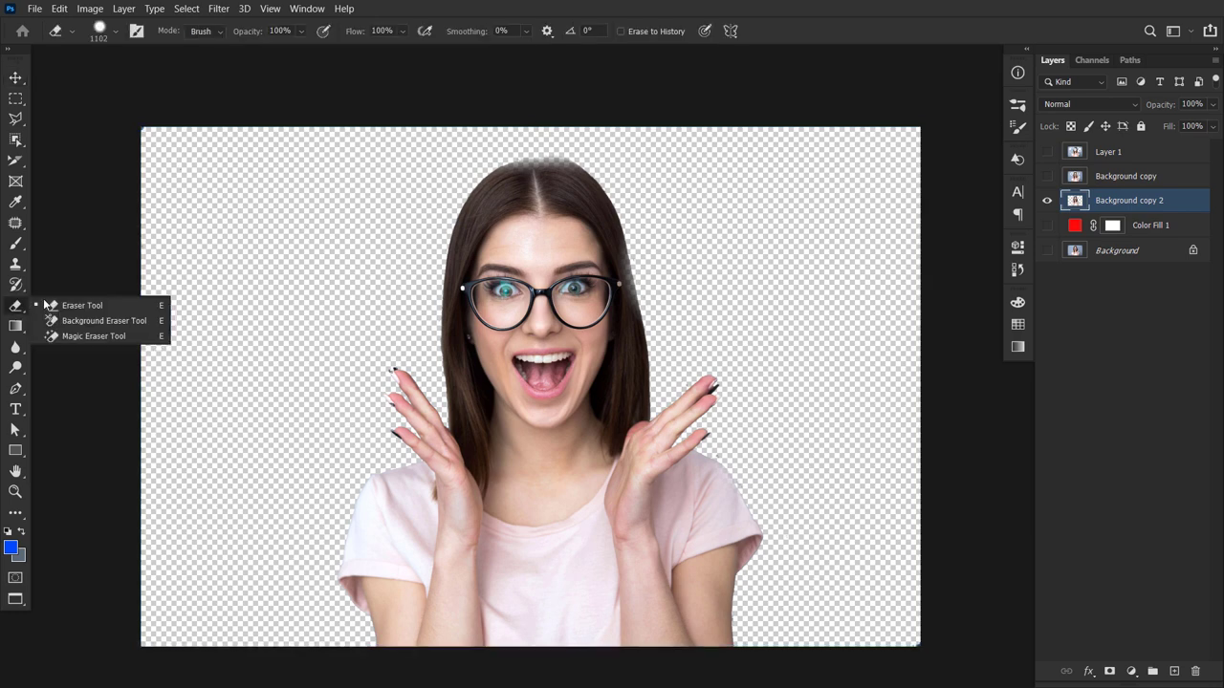
click(96, 308)
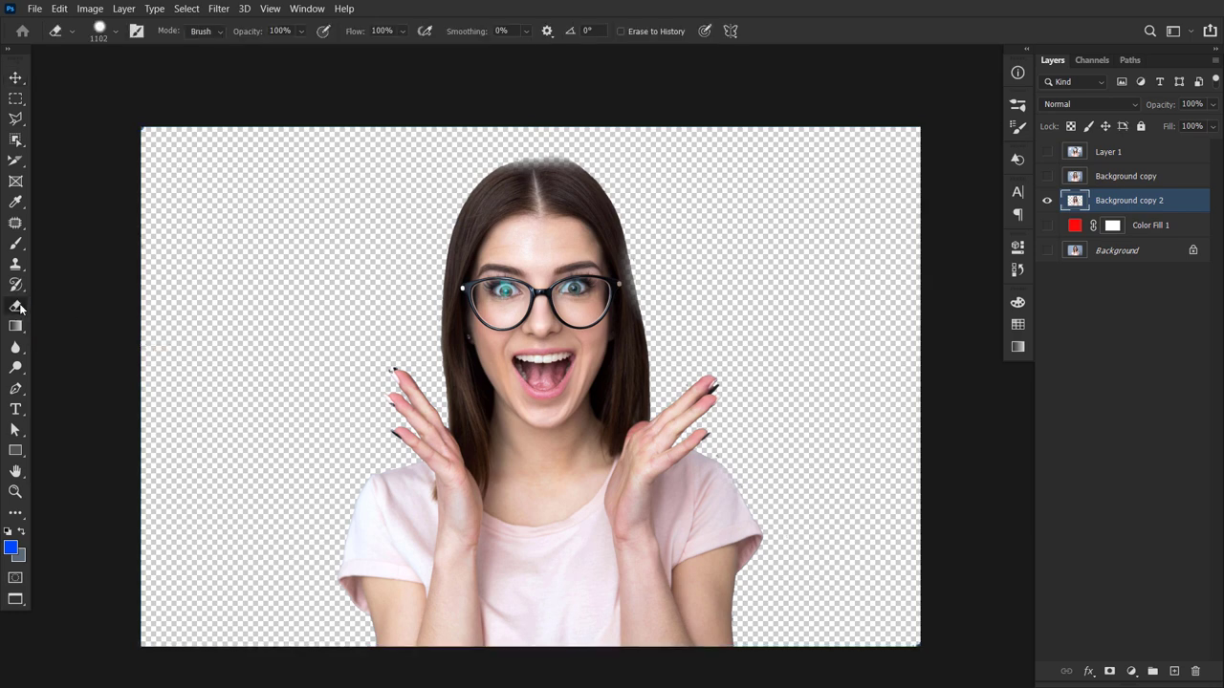
right_click(20, 308)
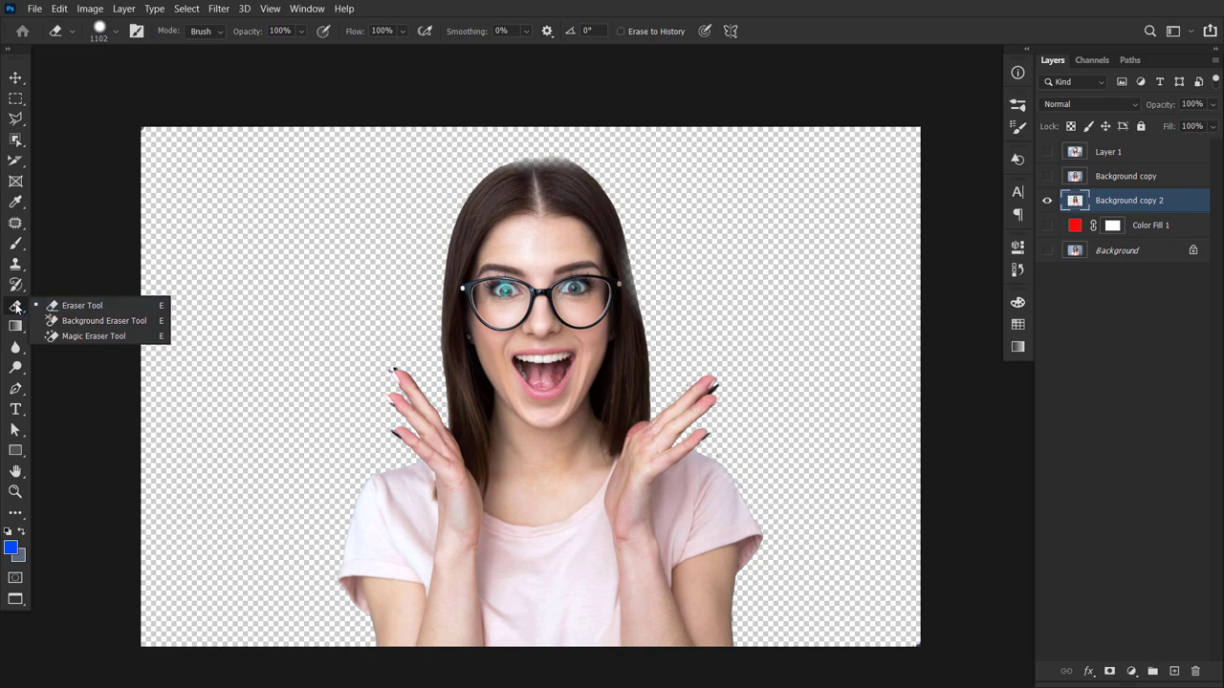
key(v)
click(742, 342)
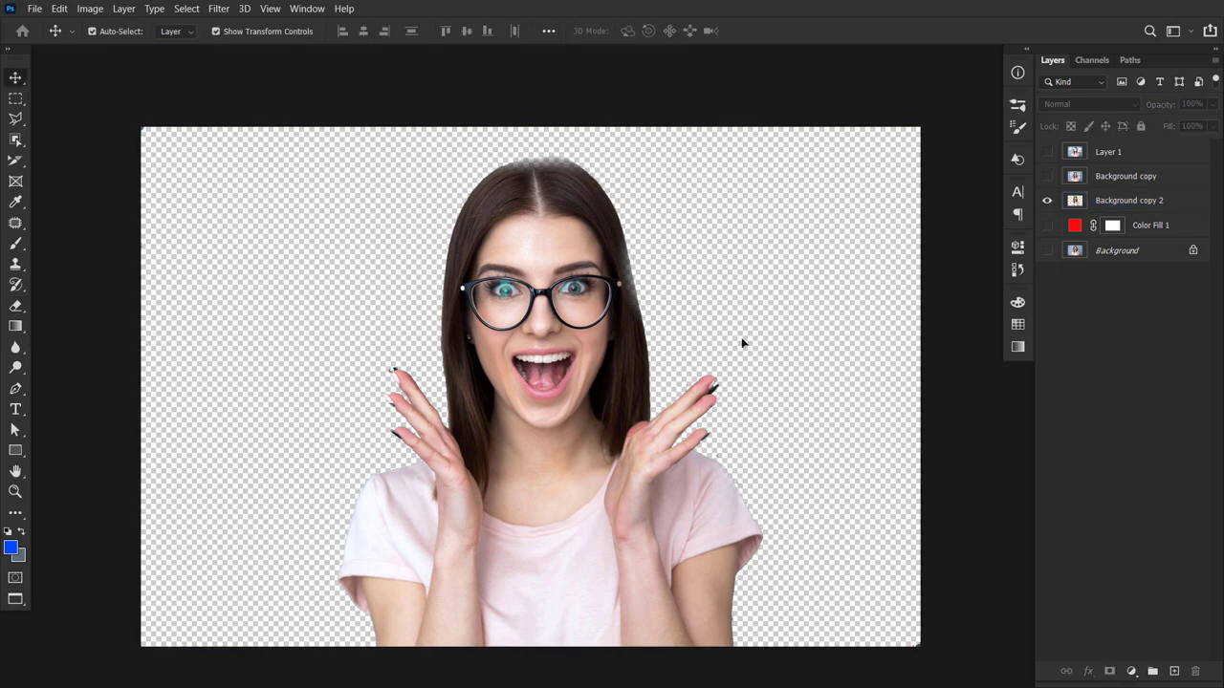